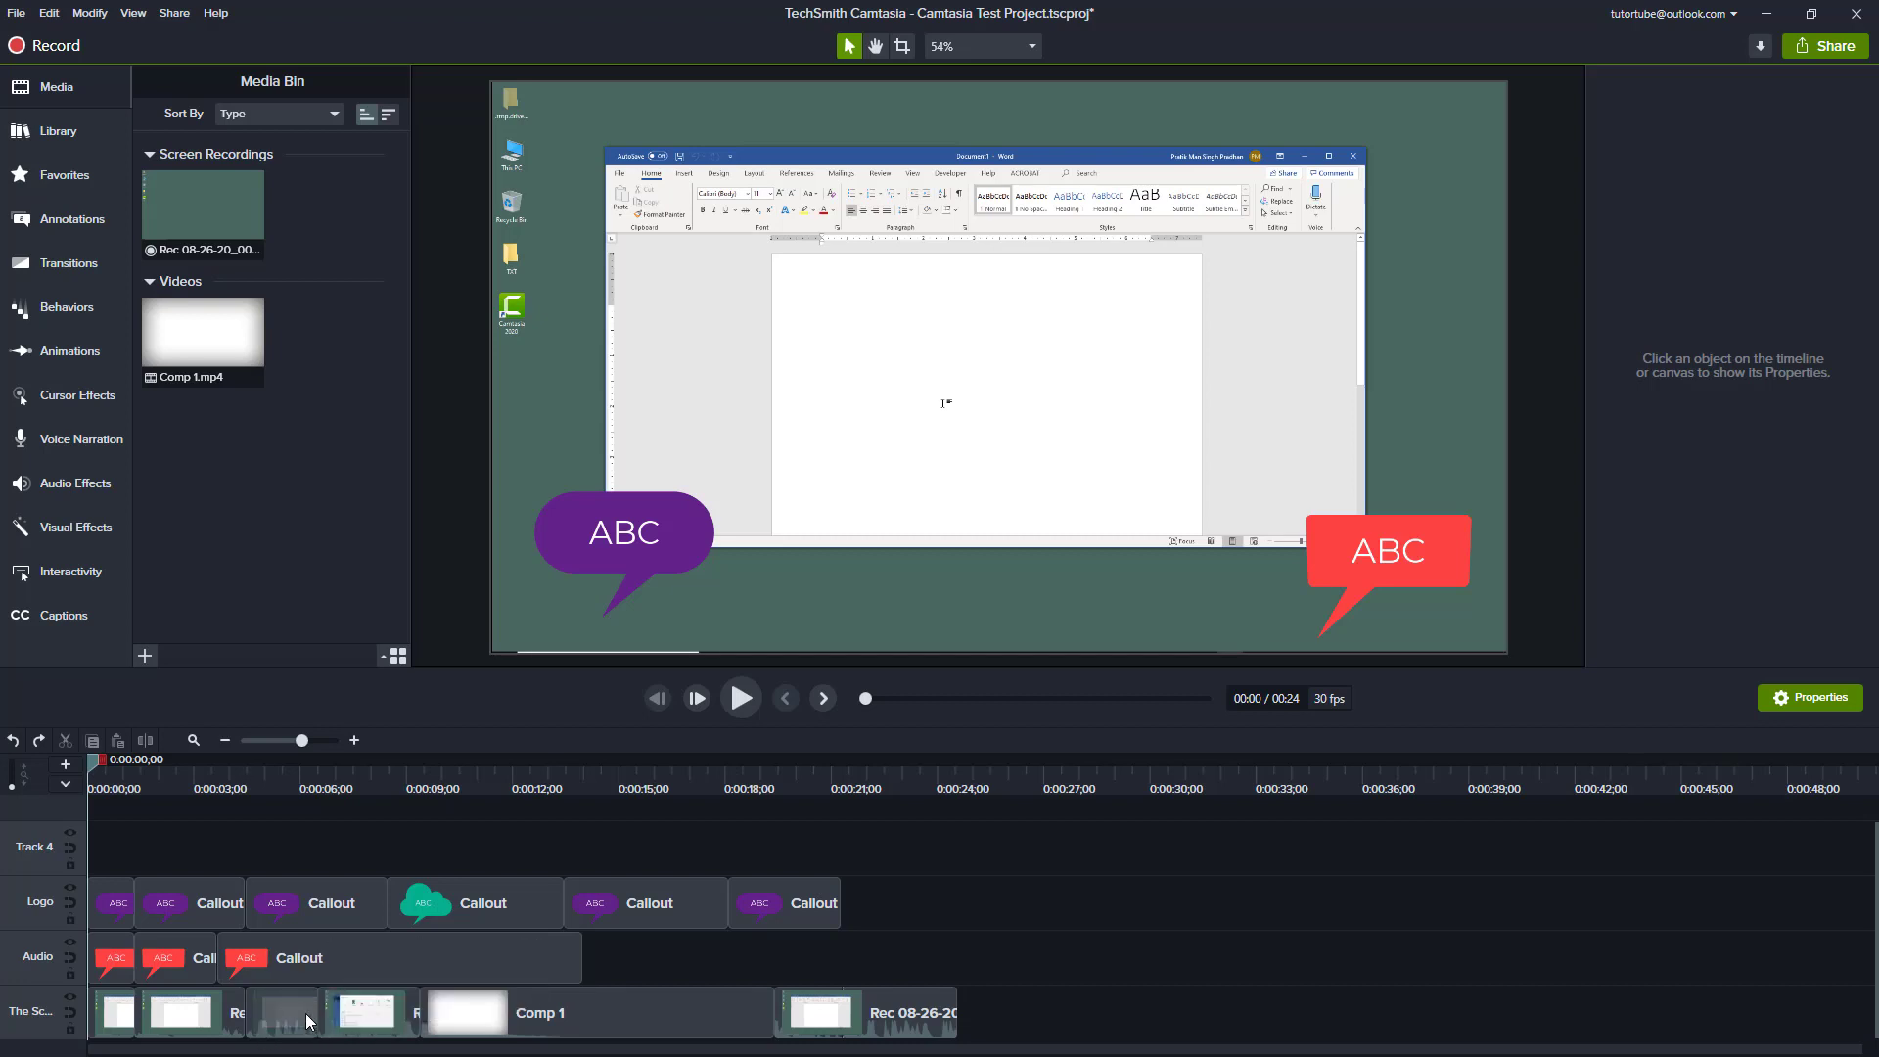
Line up both short Rec clips back to back at the bottom track's end, then select both.
left_click_drag(308, 1024, 1202, 1033)
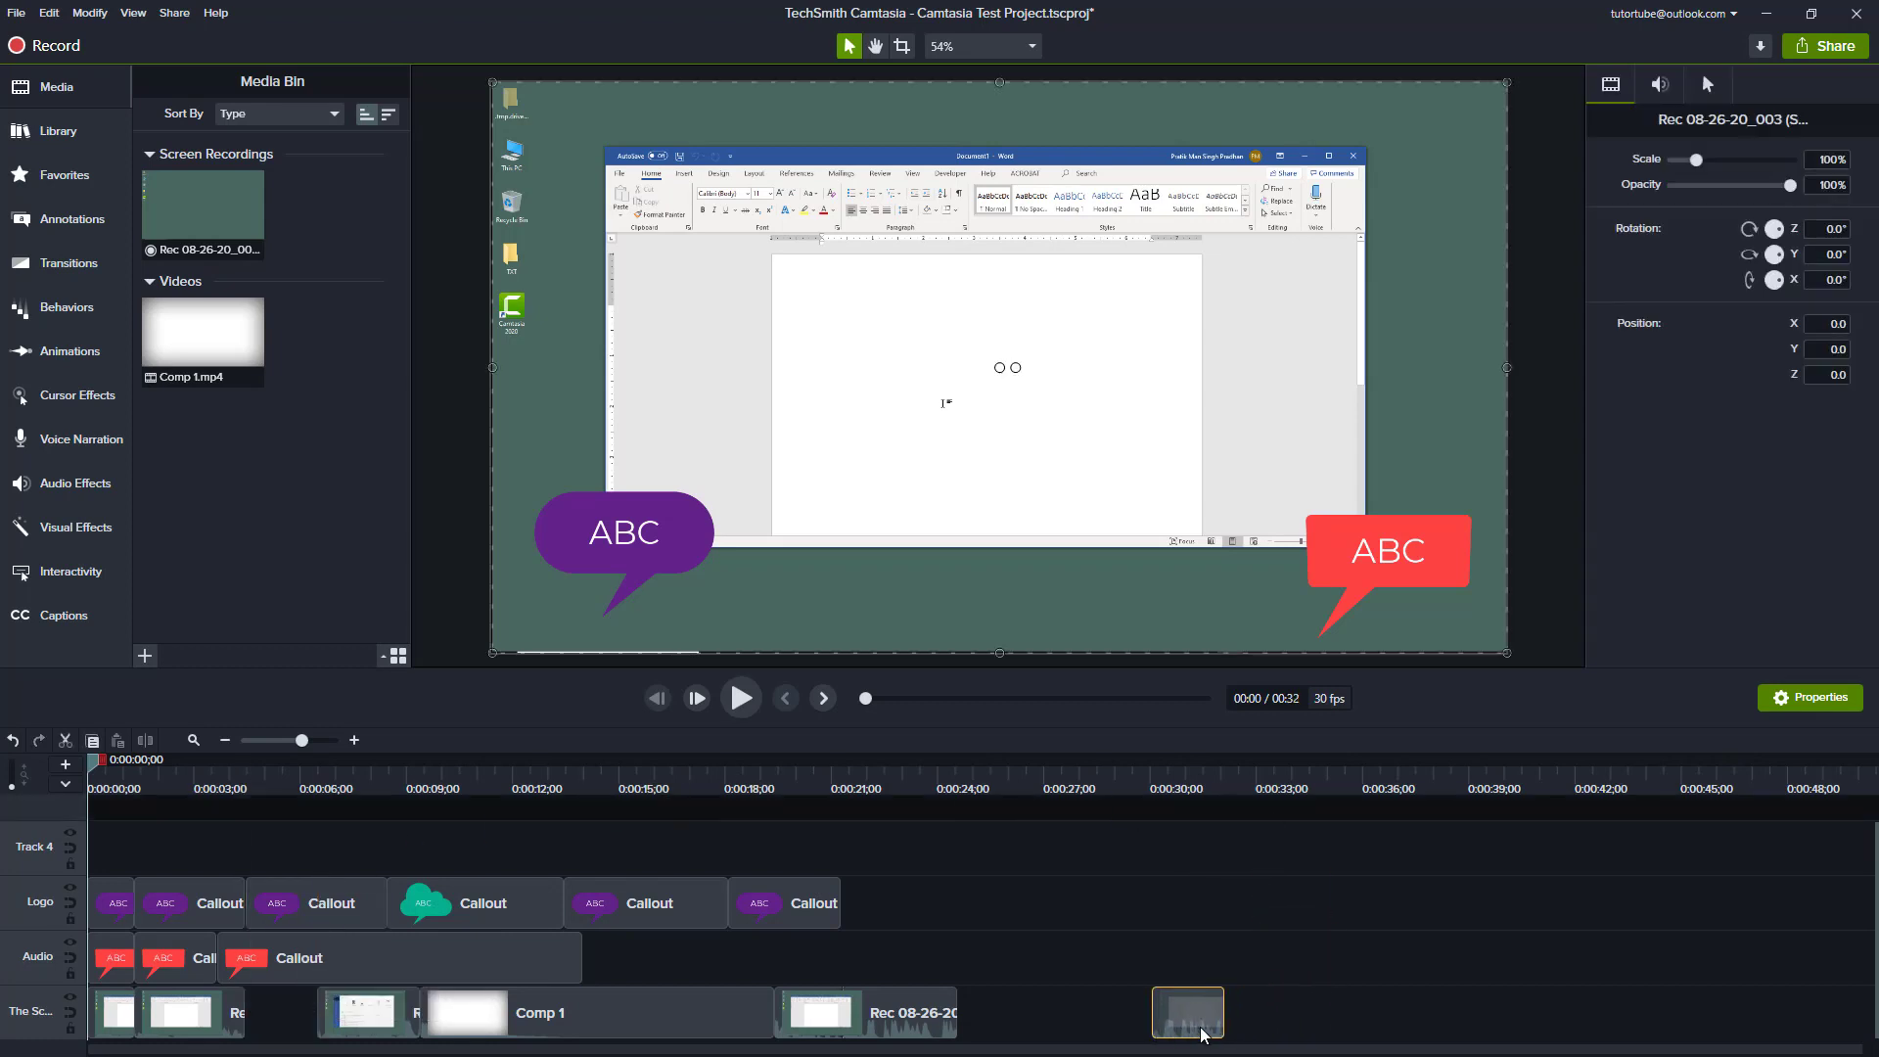
left_click_drag(367, 1013, 1324, 1040)
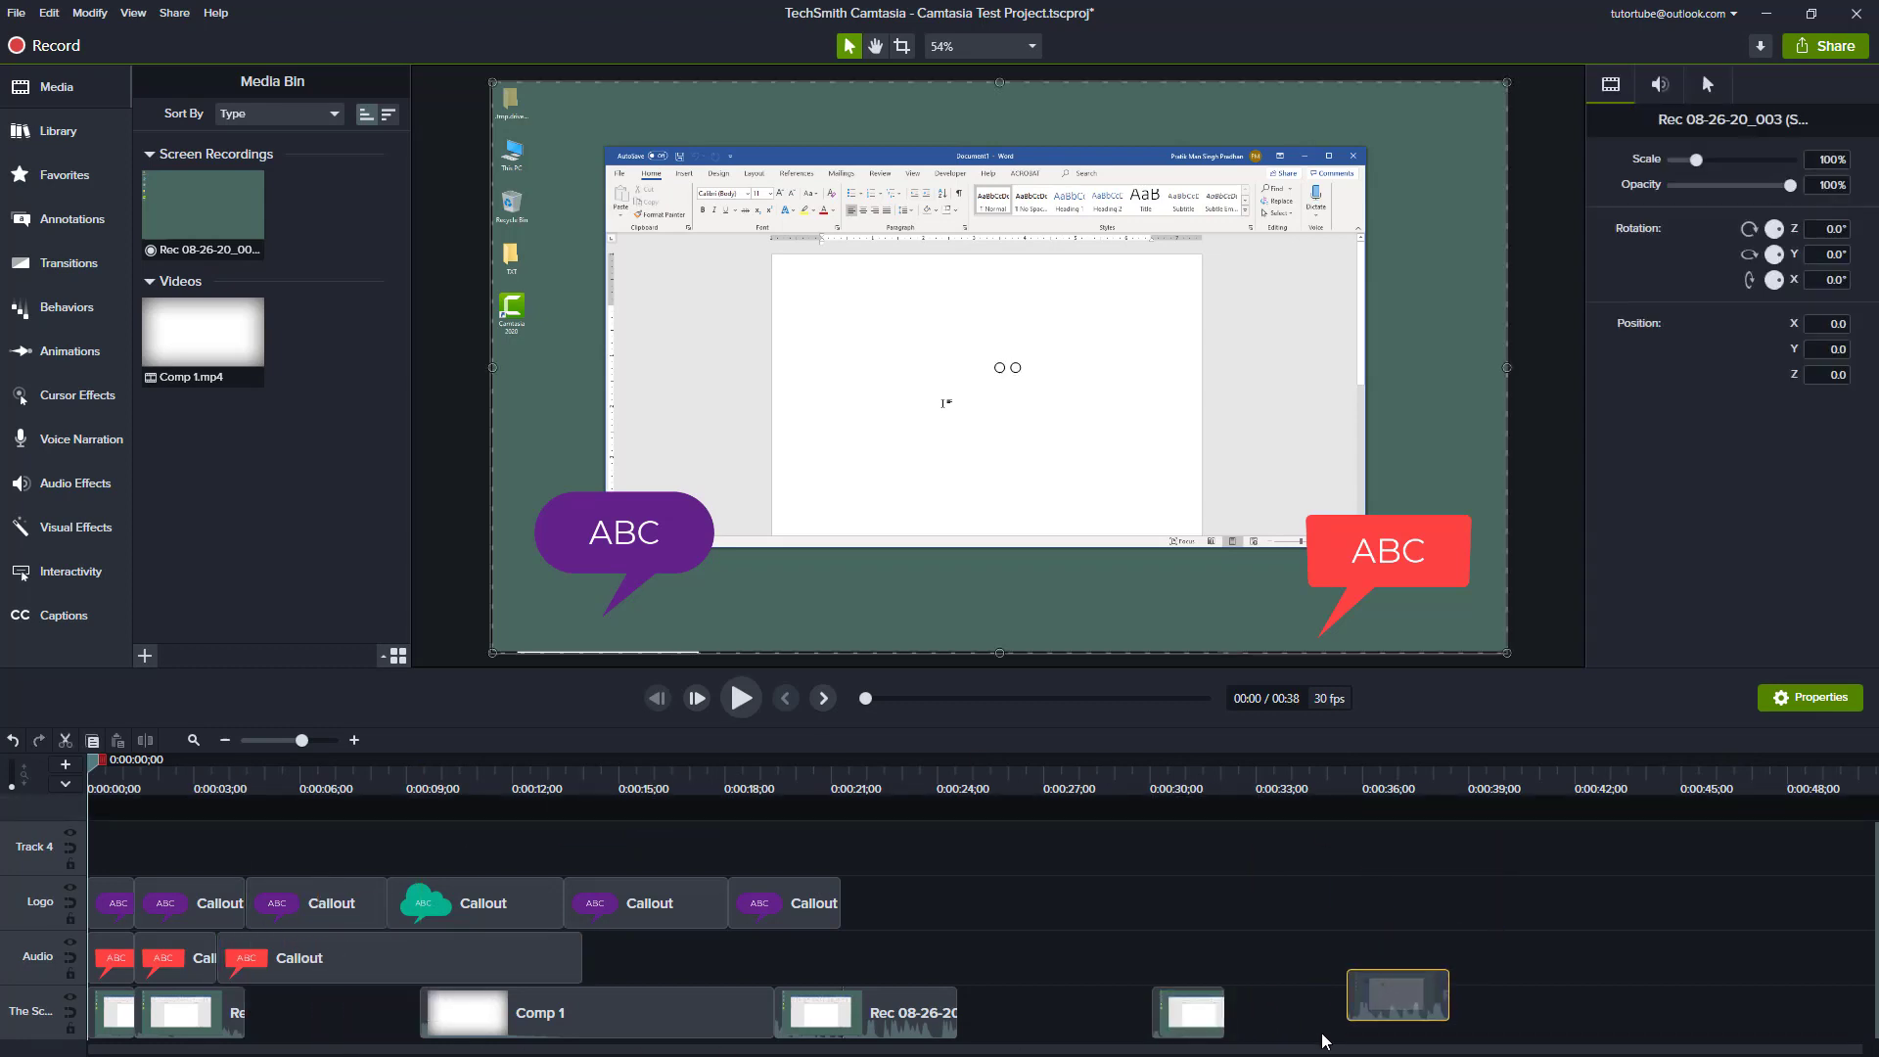
left_click_drag(1322, 1041, 1252, 1047)
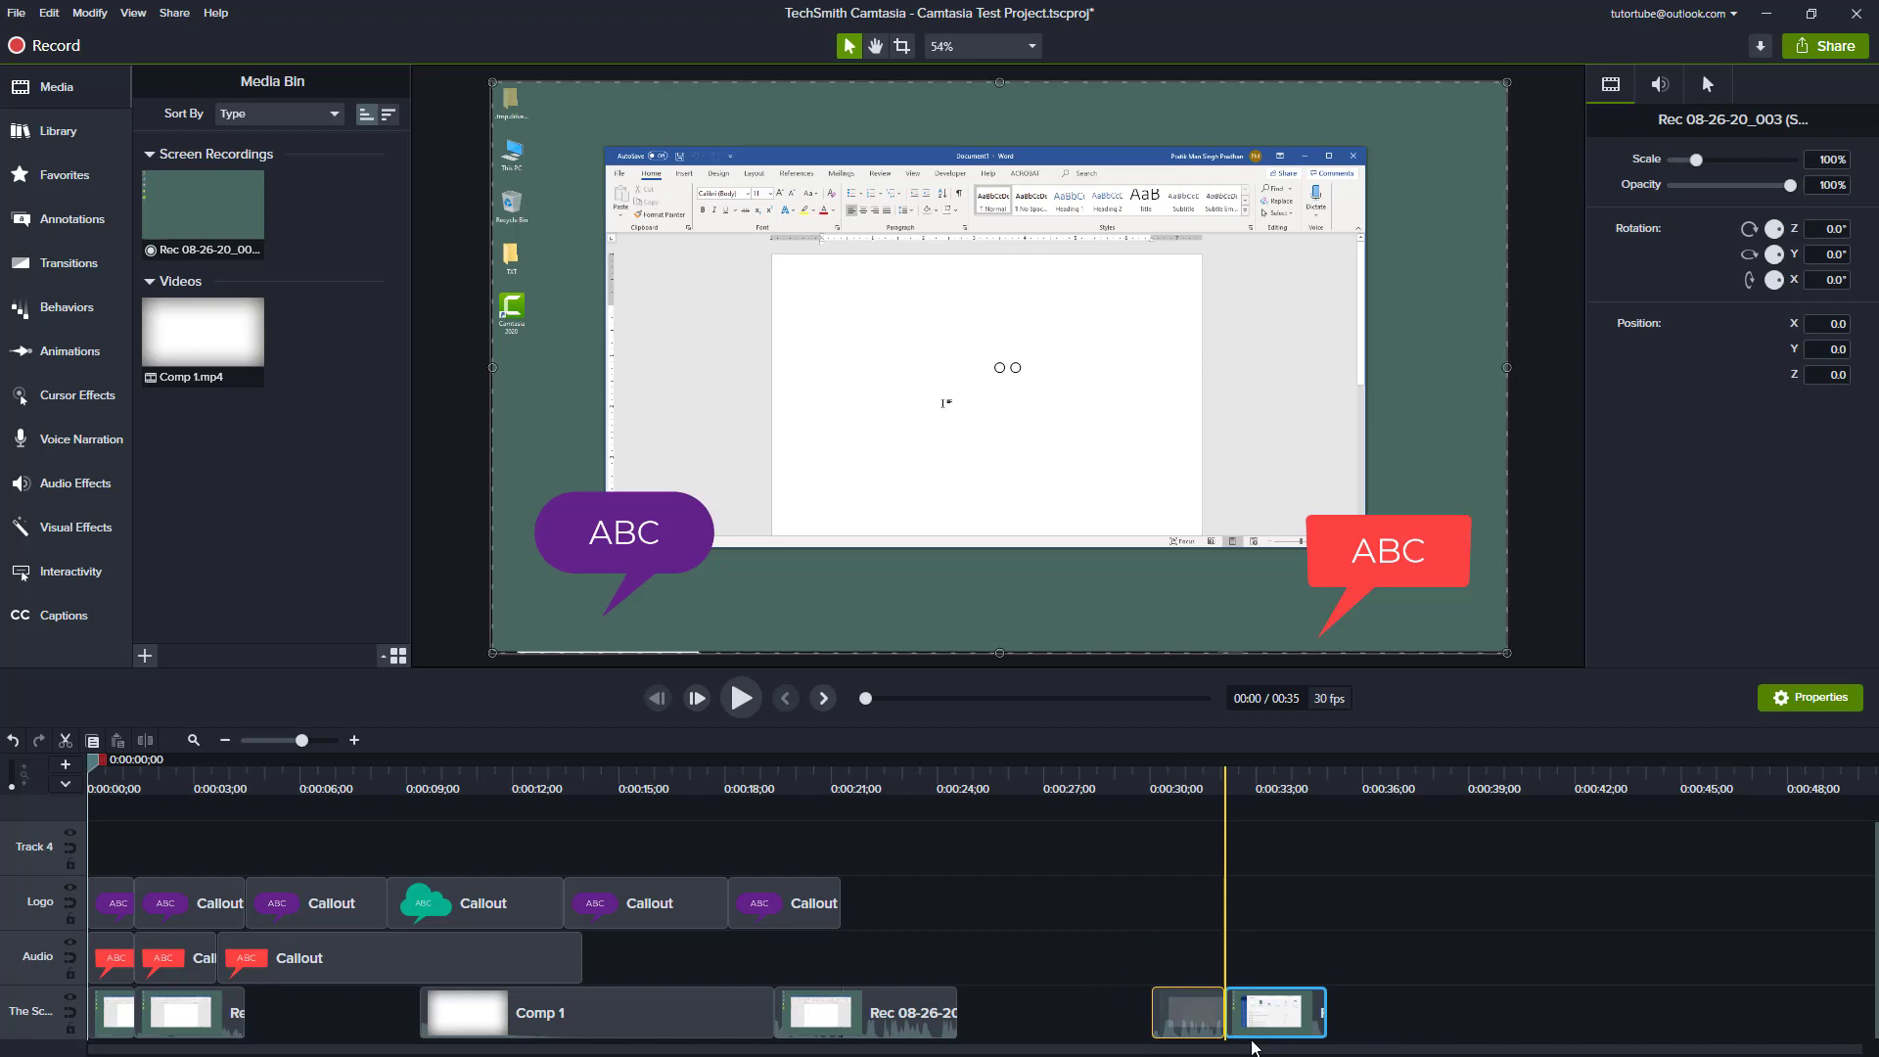
left_click_drag(1189, 793, 1270, 790)
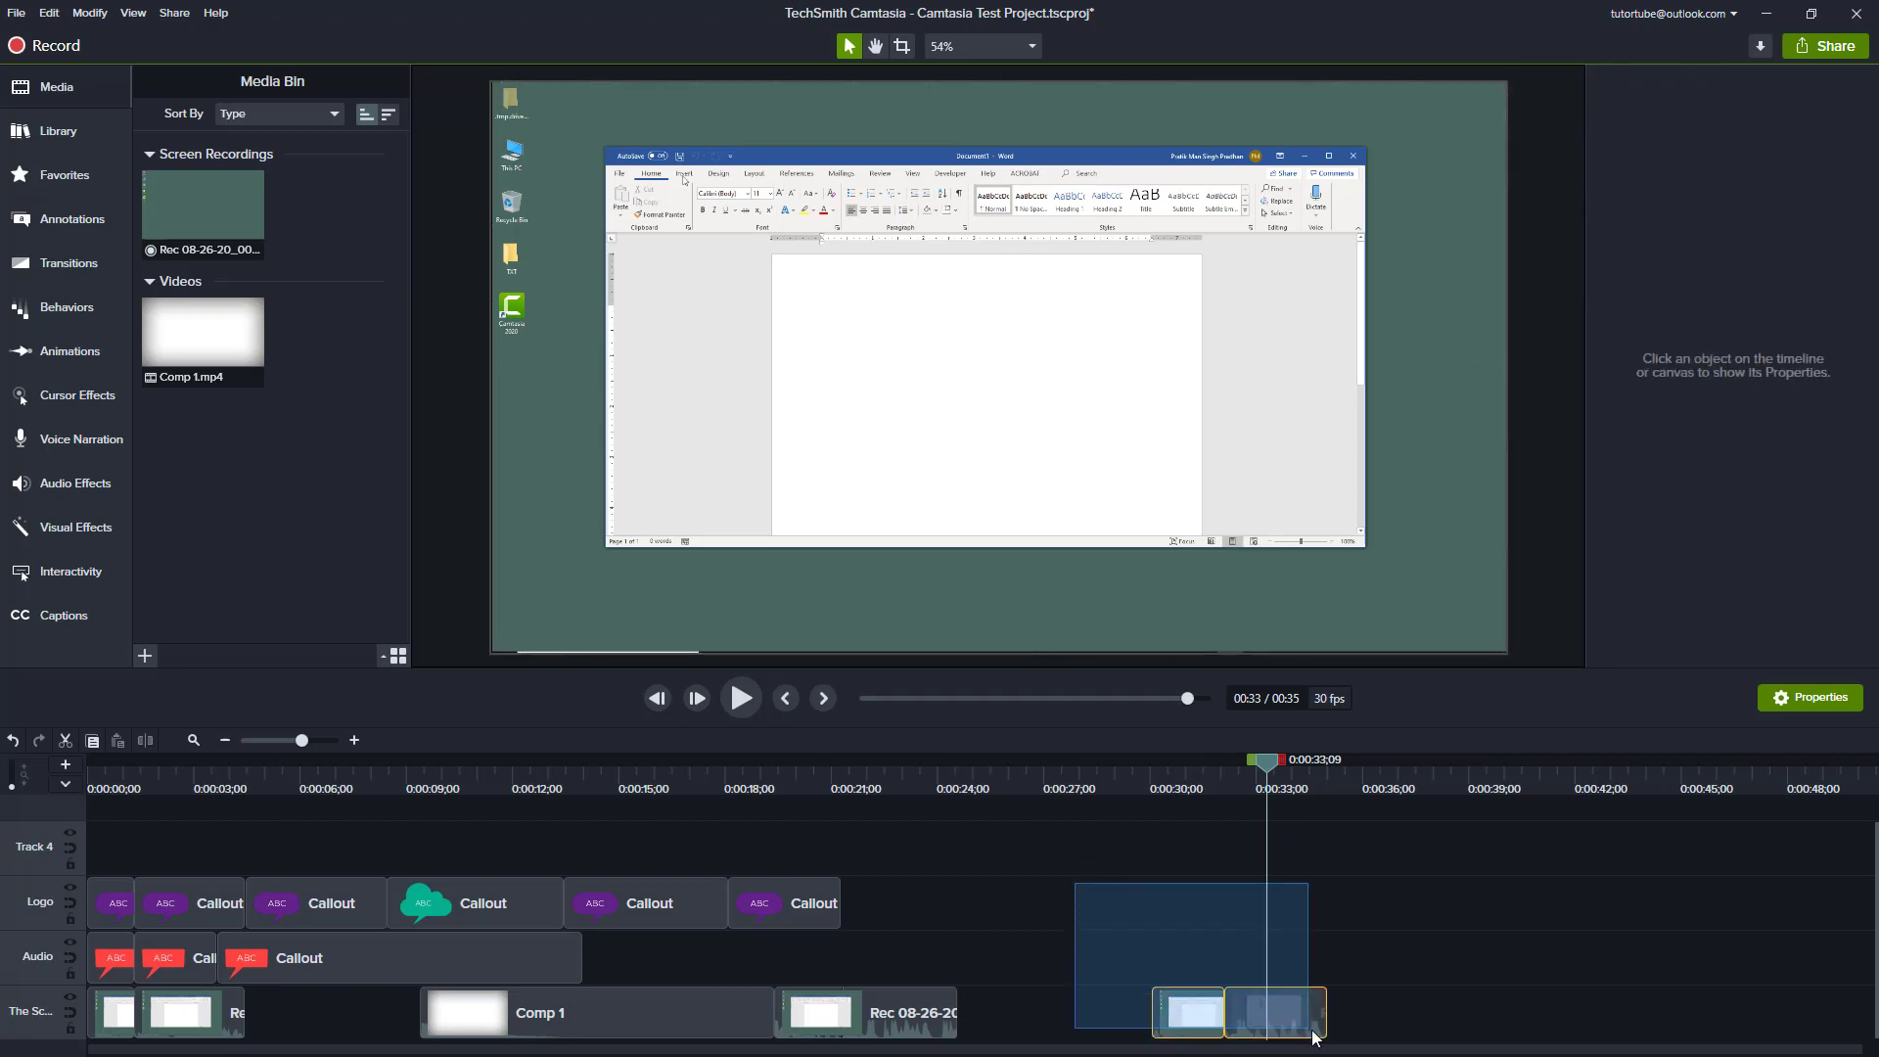
left_click_drag(1080, 889, 1336, 1046)
mouse_move(1271, 1013)
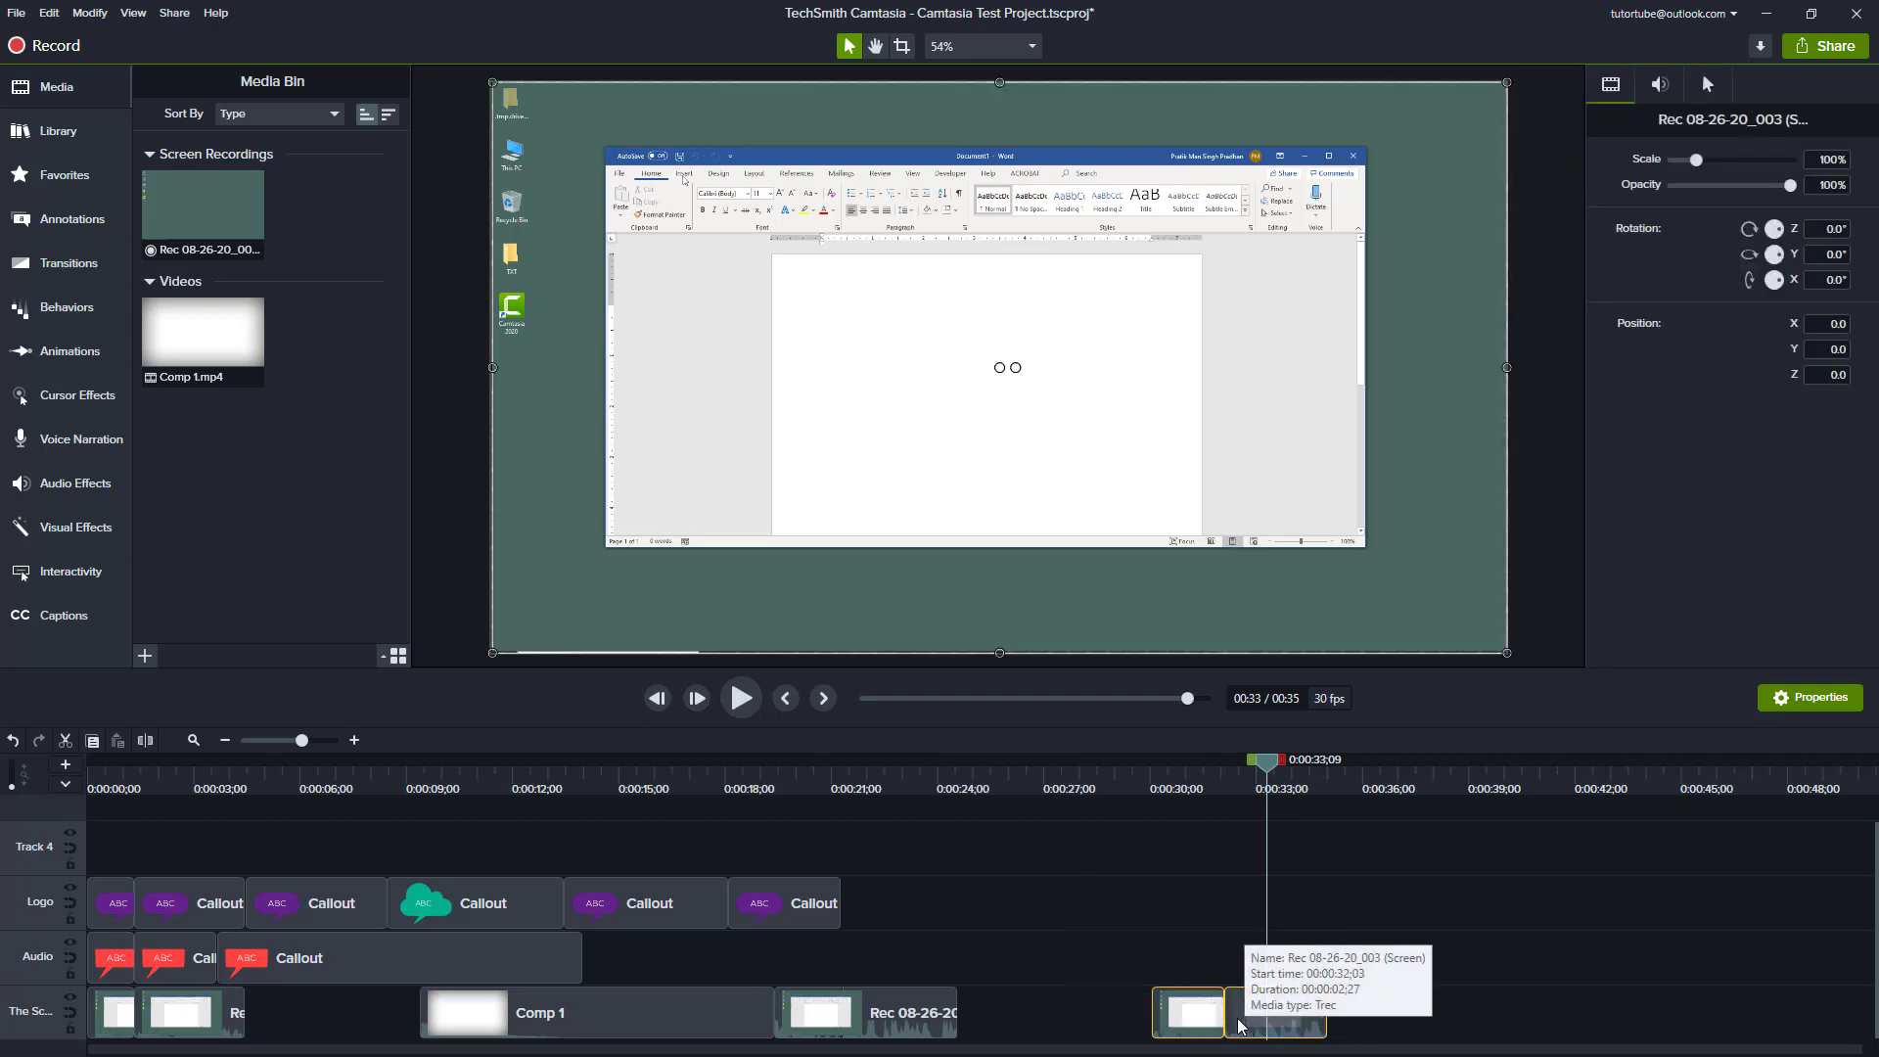
Stitch the two selected Rec clips into one and move it to start at 0:27;18.
right_click(1241, 1027)
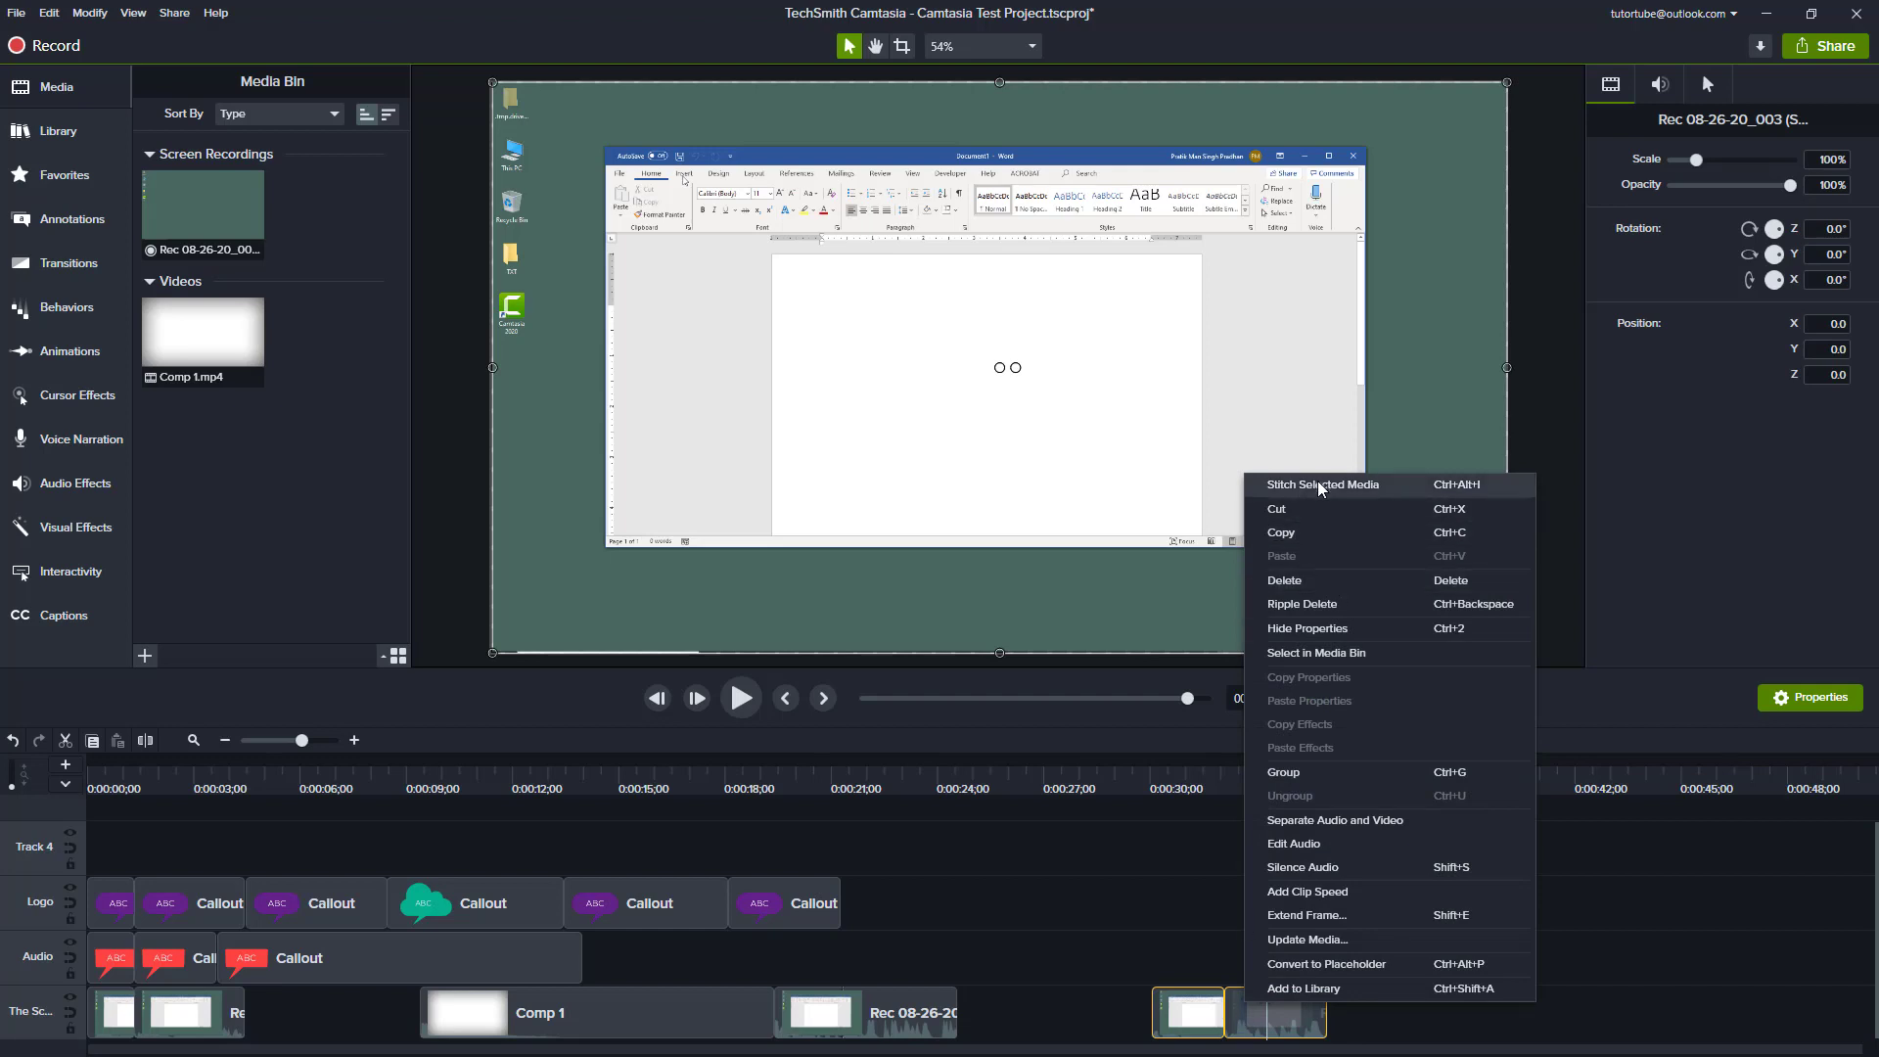
left_click(1319, 485)
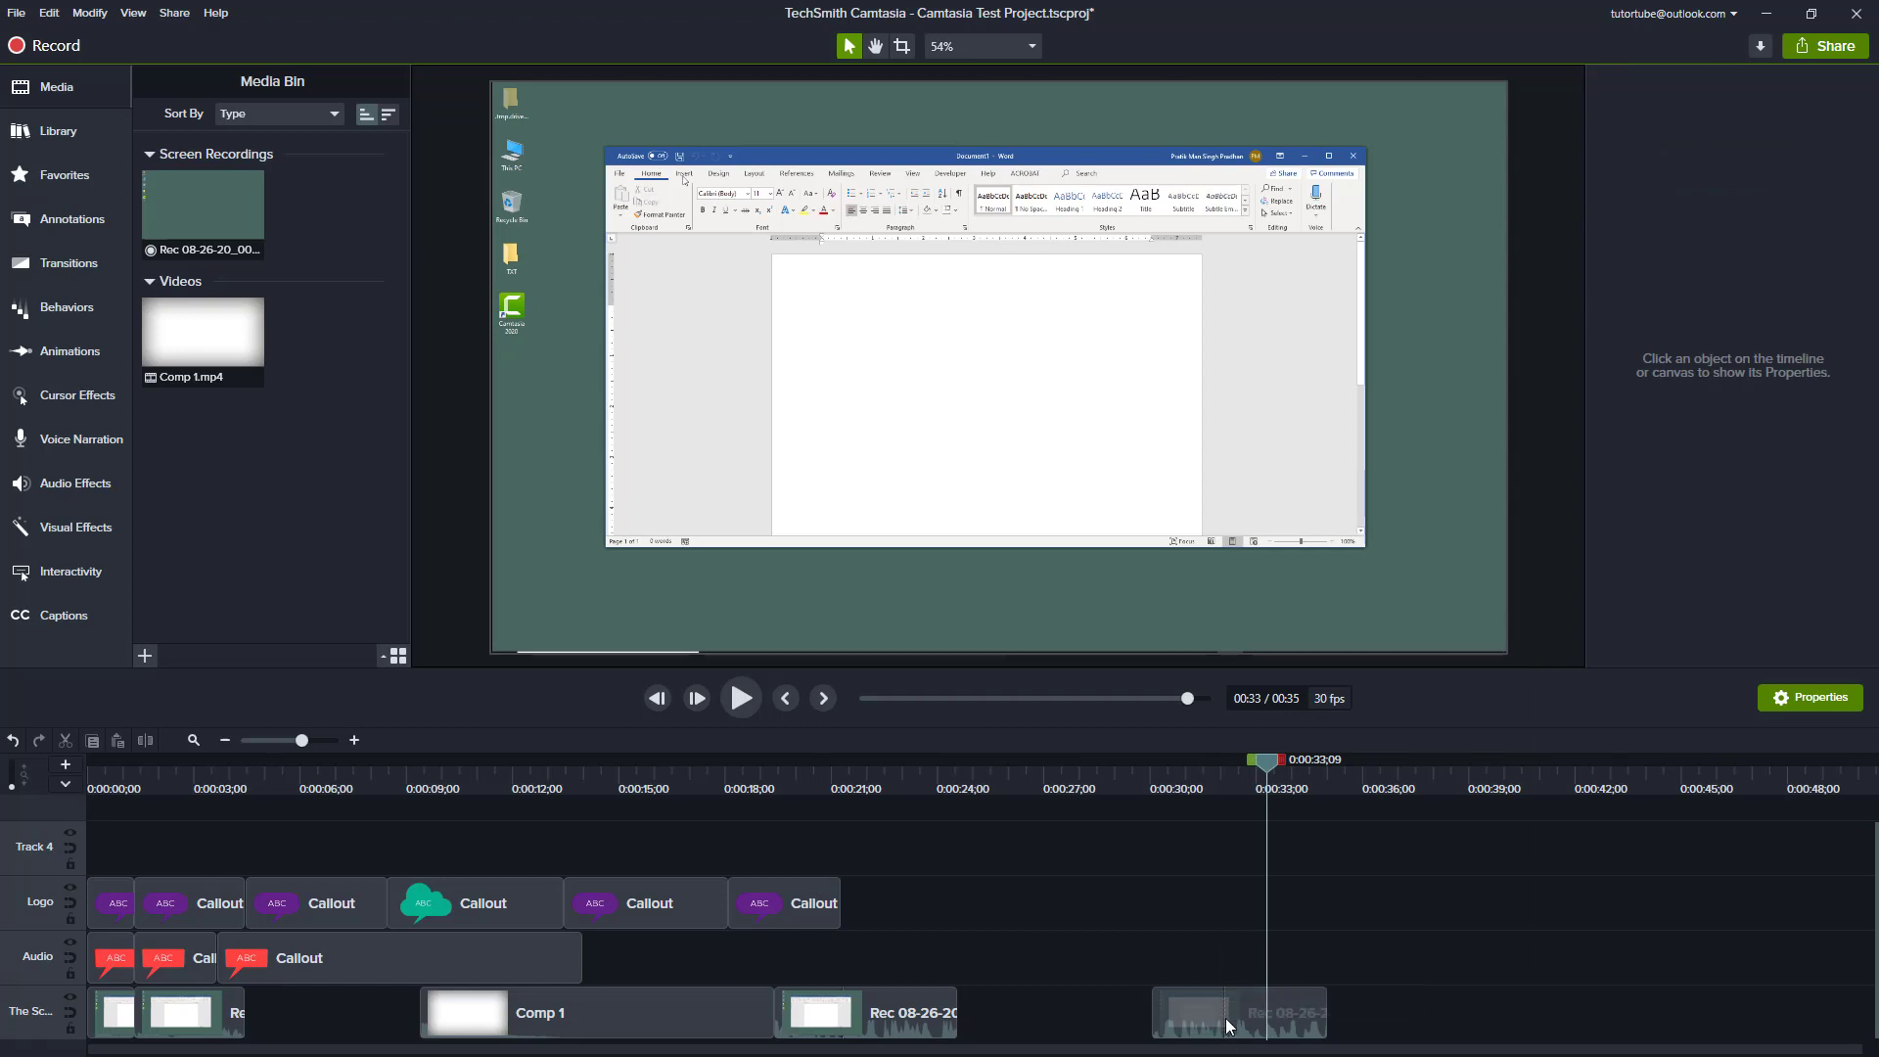
mouse_move(1241, 1013)
left_click_drag(1226, 998, 1242, 998)
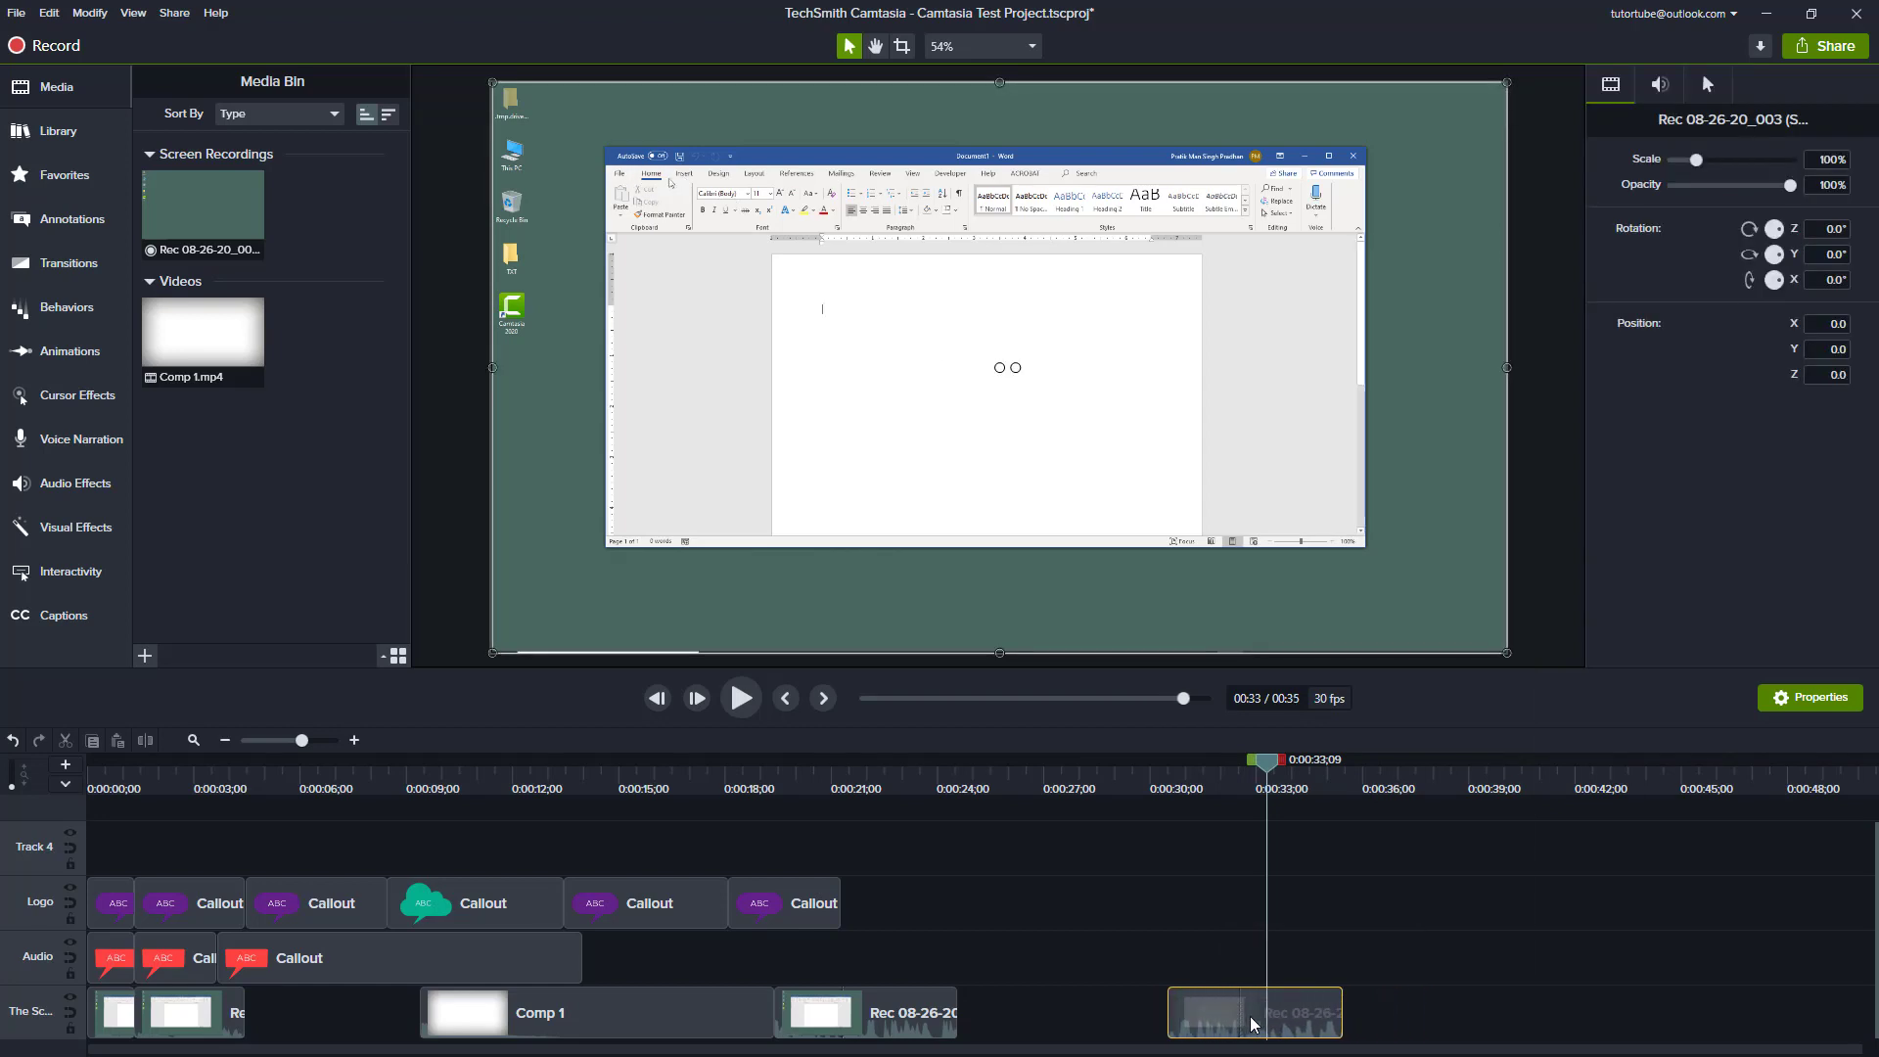
left_click_drag(1259, 786, 1212, 793)
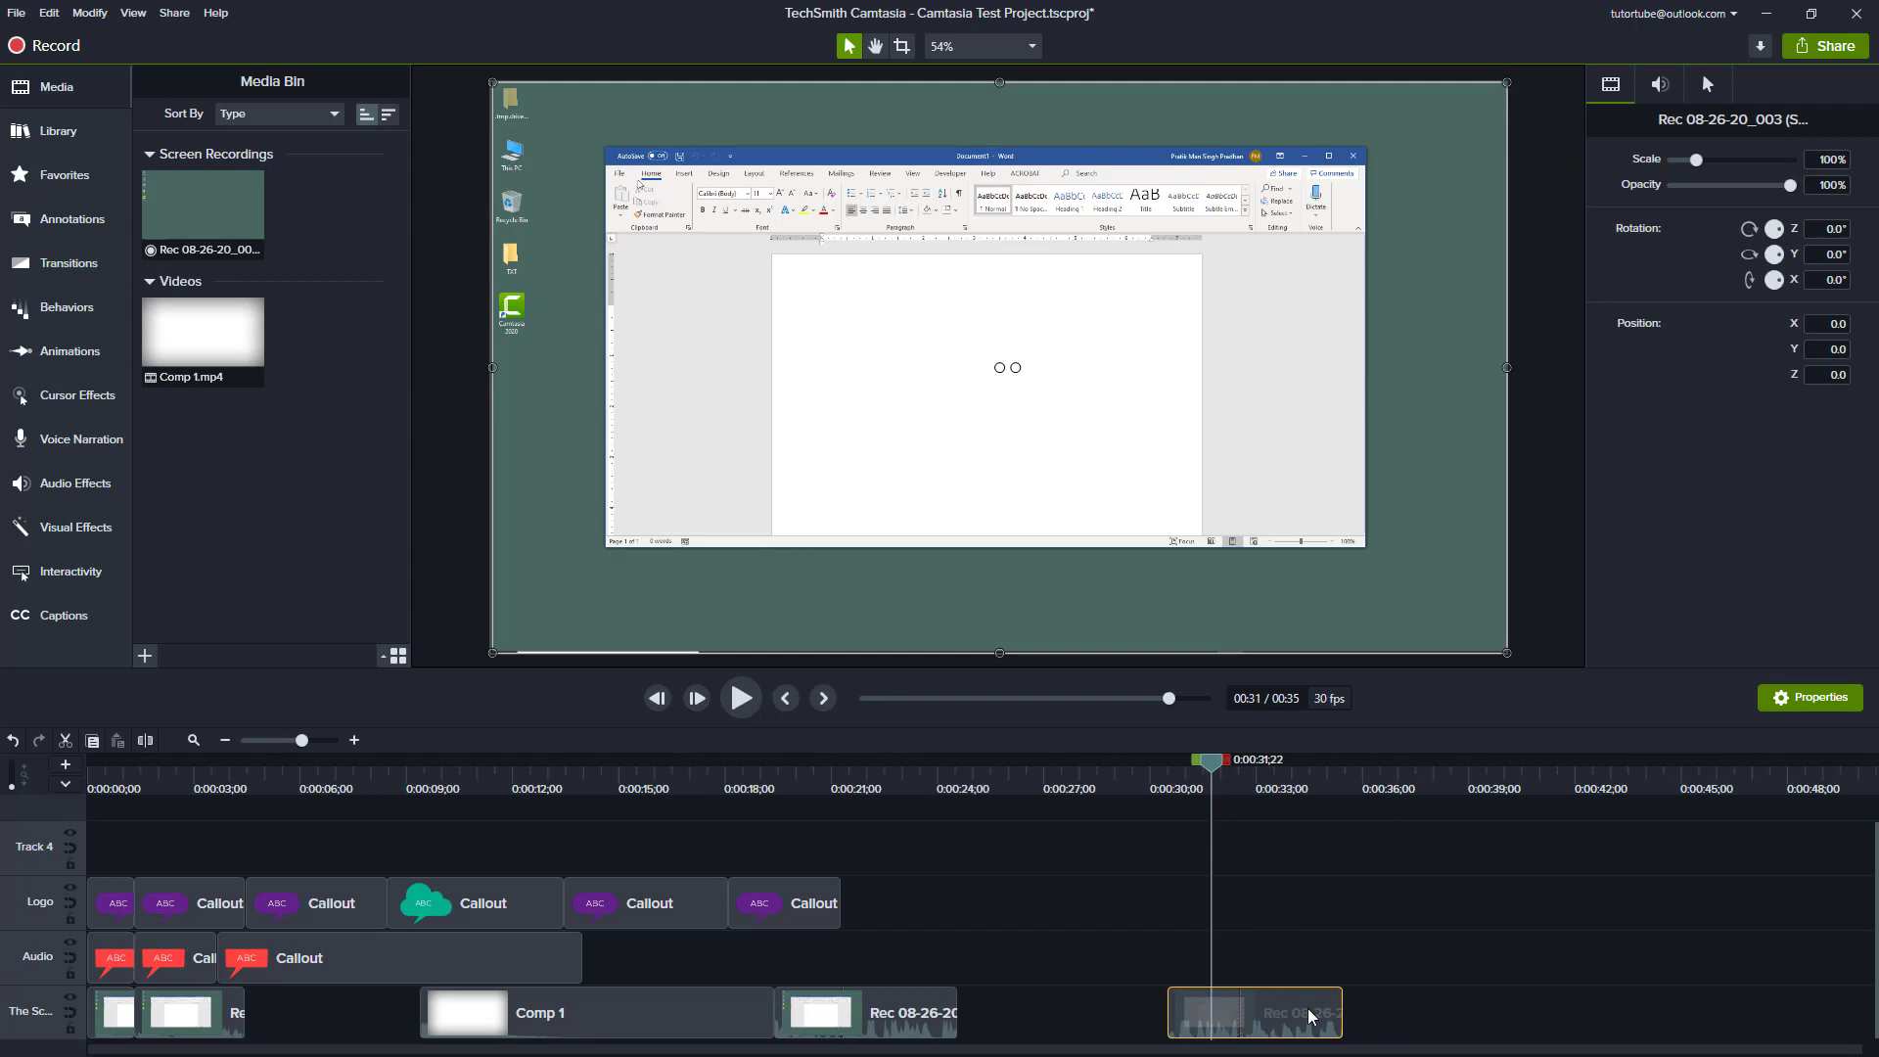
mouse_move(1310, 1016)
left_mouse_down()
mouse_move(1291, 956)
mouse_move(1202, 1024)
left_mouse_up()
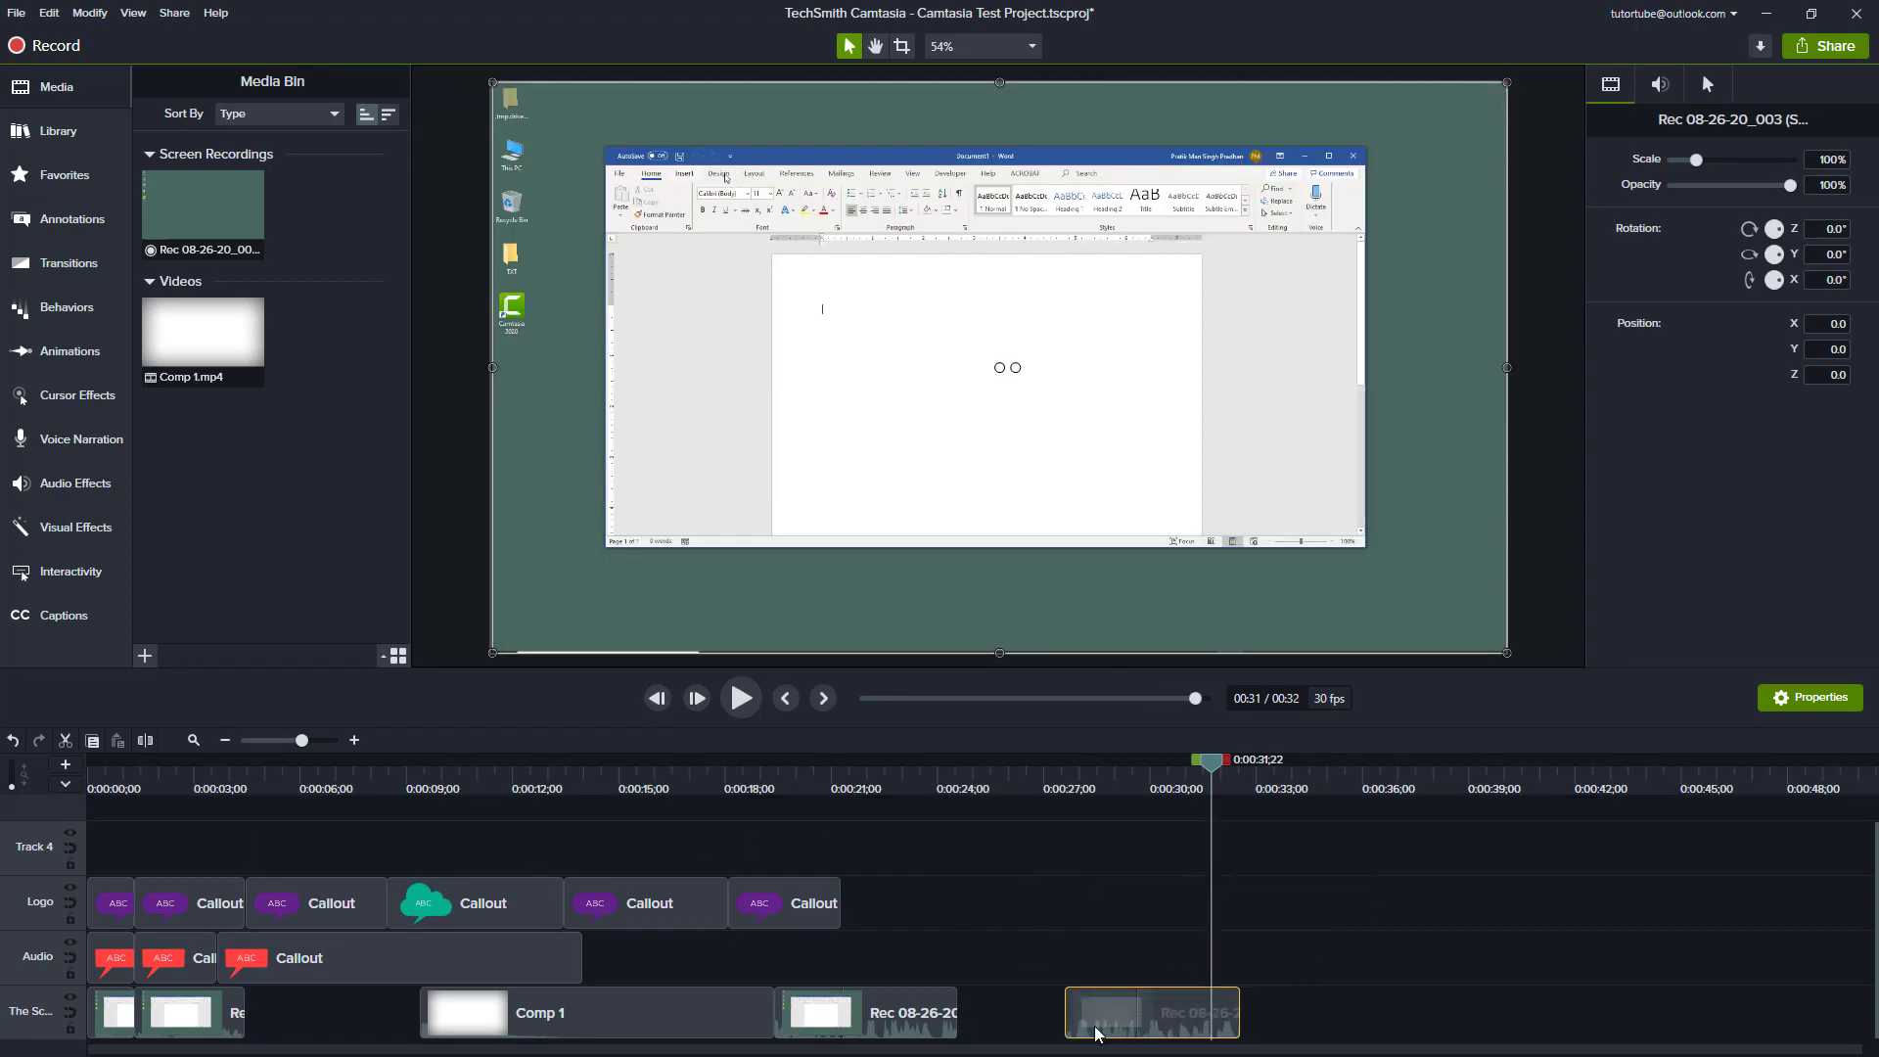
mouse_move(1153, 1014)
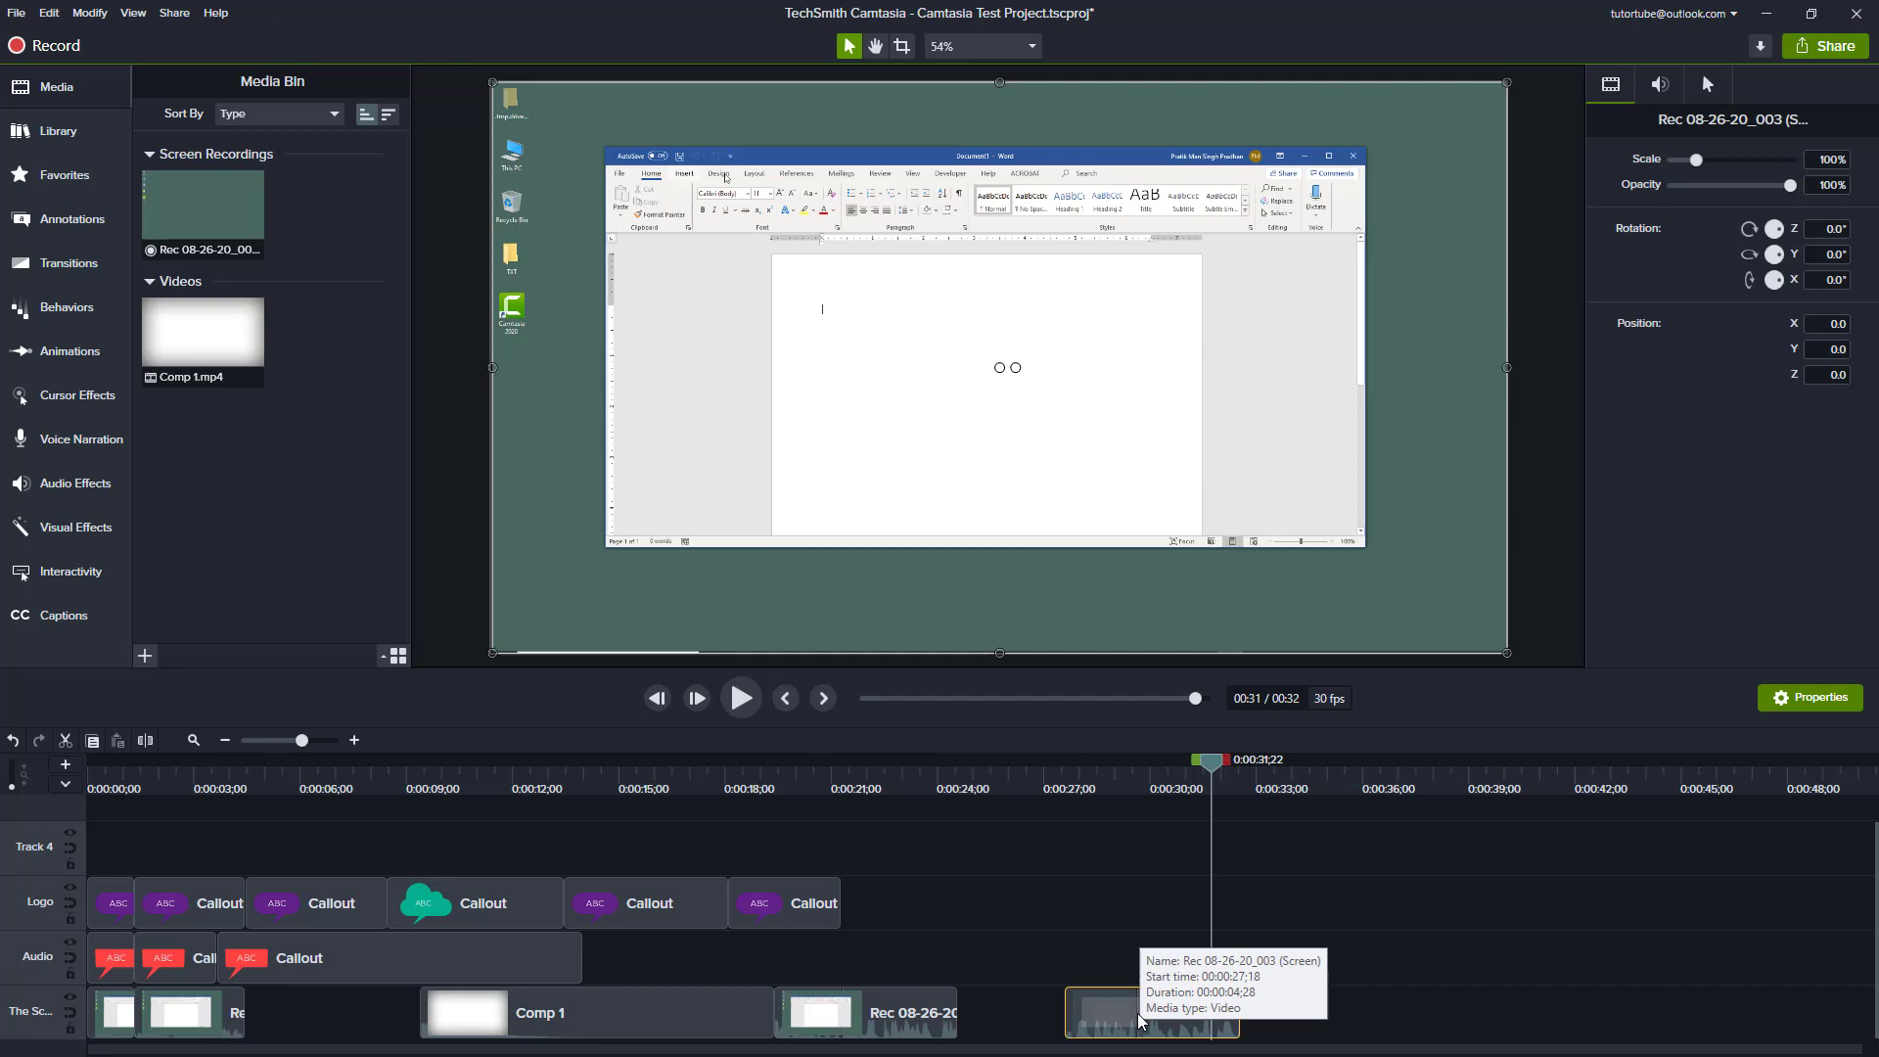
Unstitch the joined Rec clip back into its separate pieces.
left_click(1471, 902)
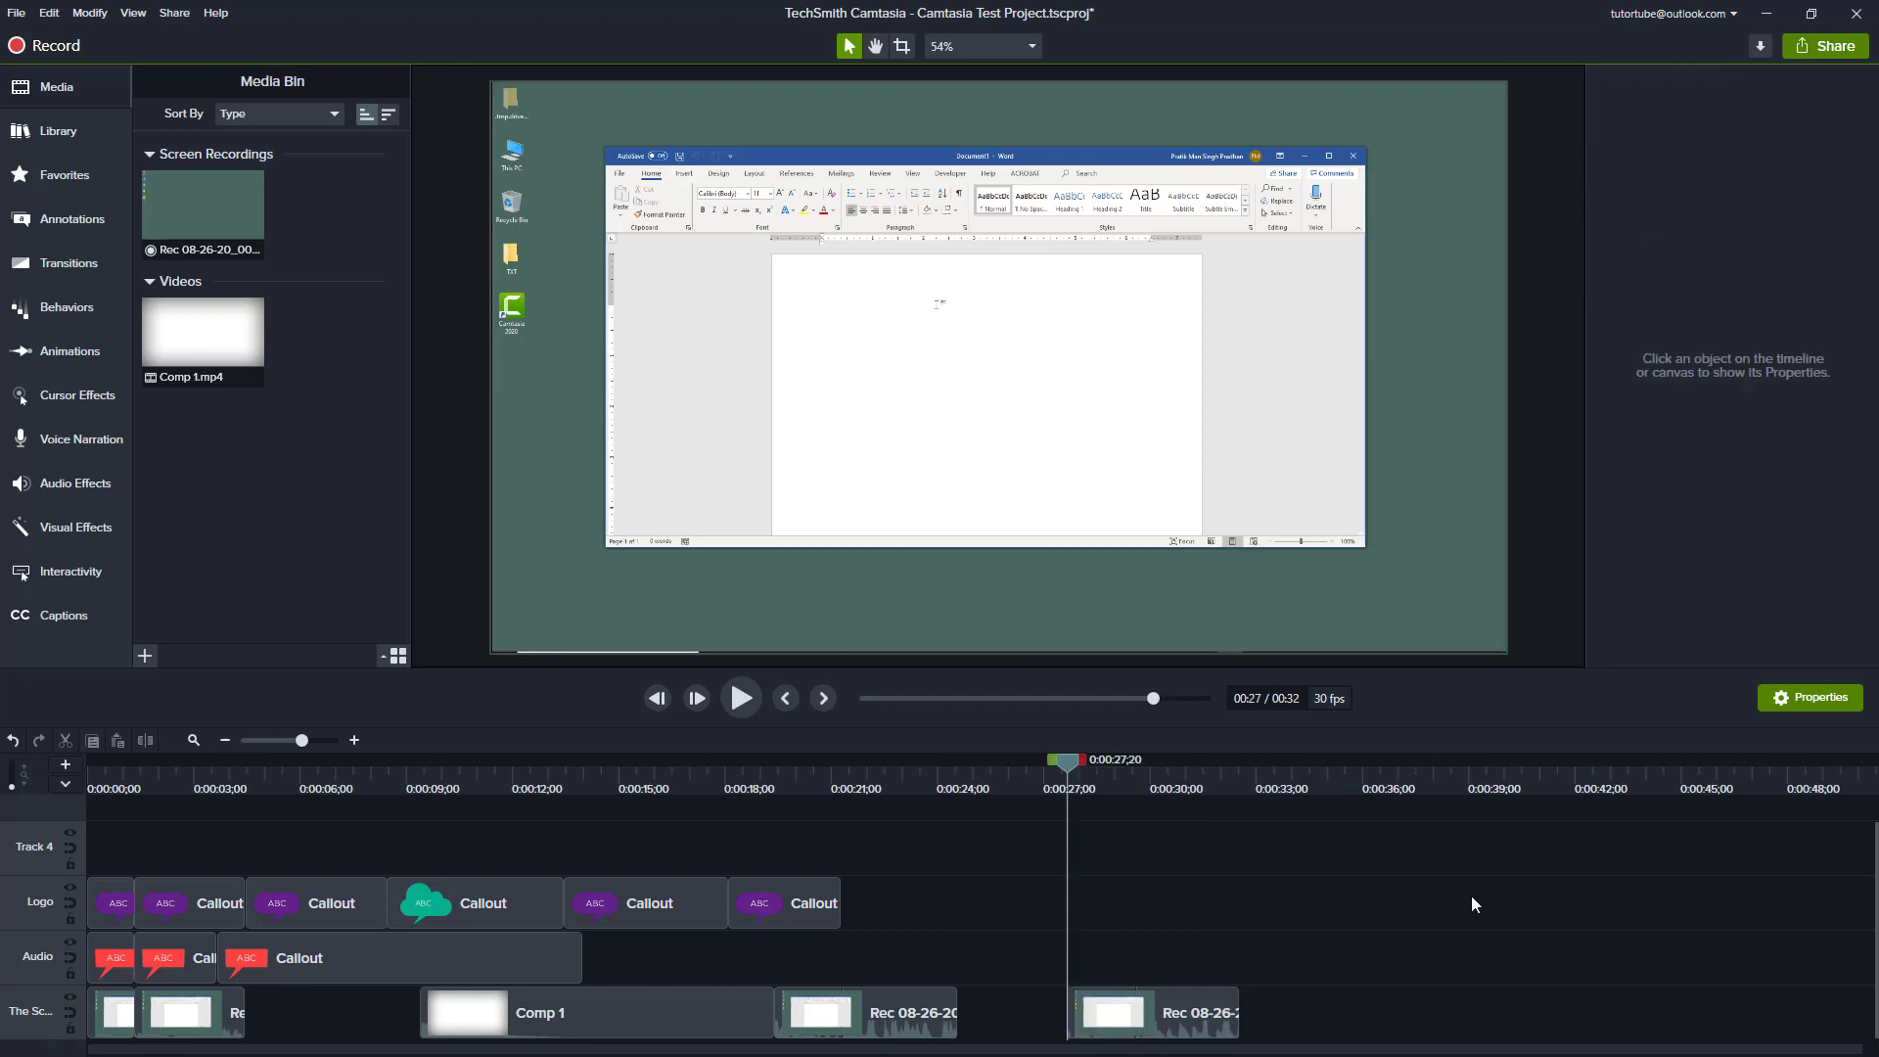
right_click(1138, 1016)
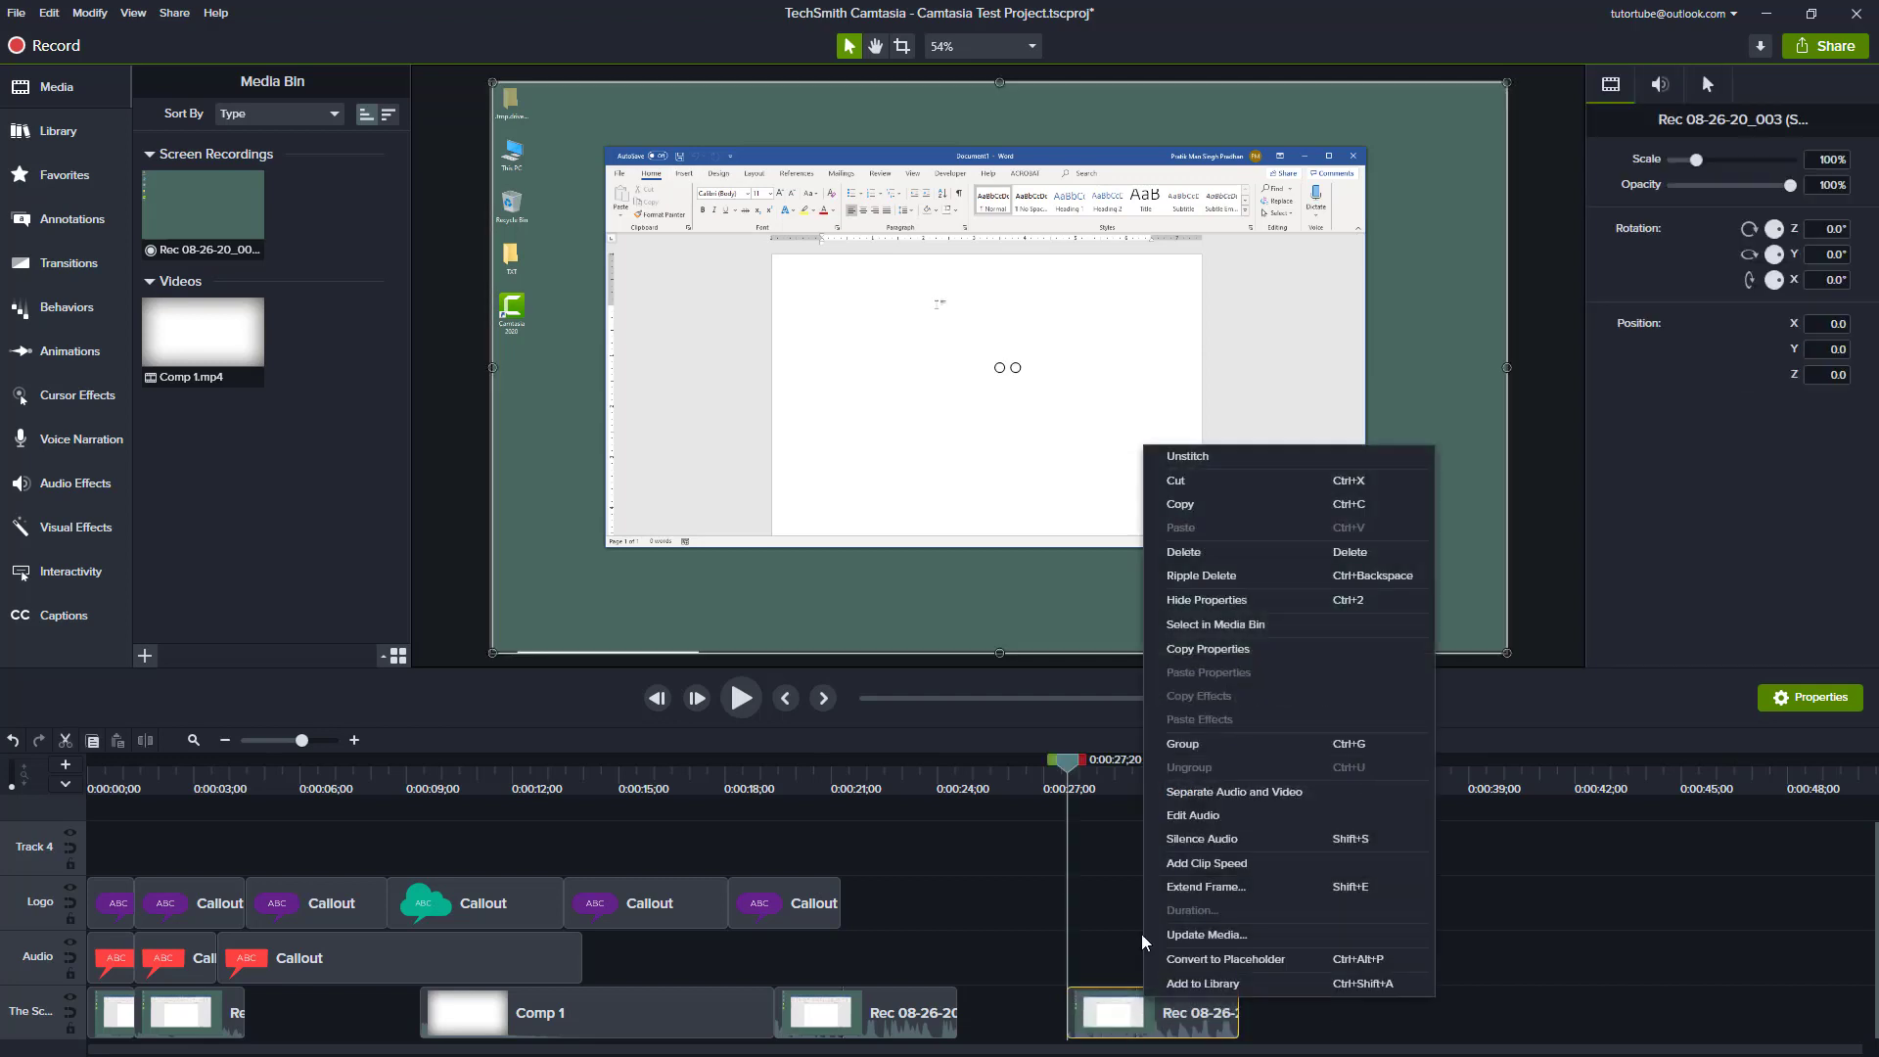
left_click(1210, 456)
Select both pieces and move the Rec 08-26-20 clip to follow them.
left_click_drag(1198, 1014, 1181, 1014)
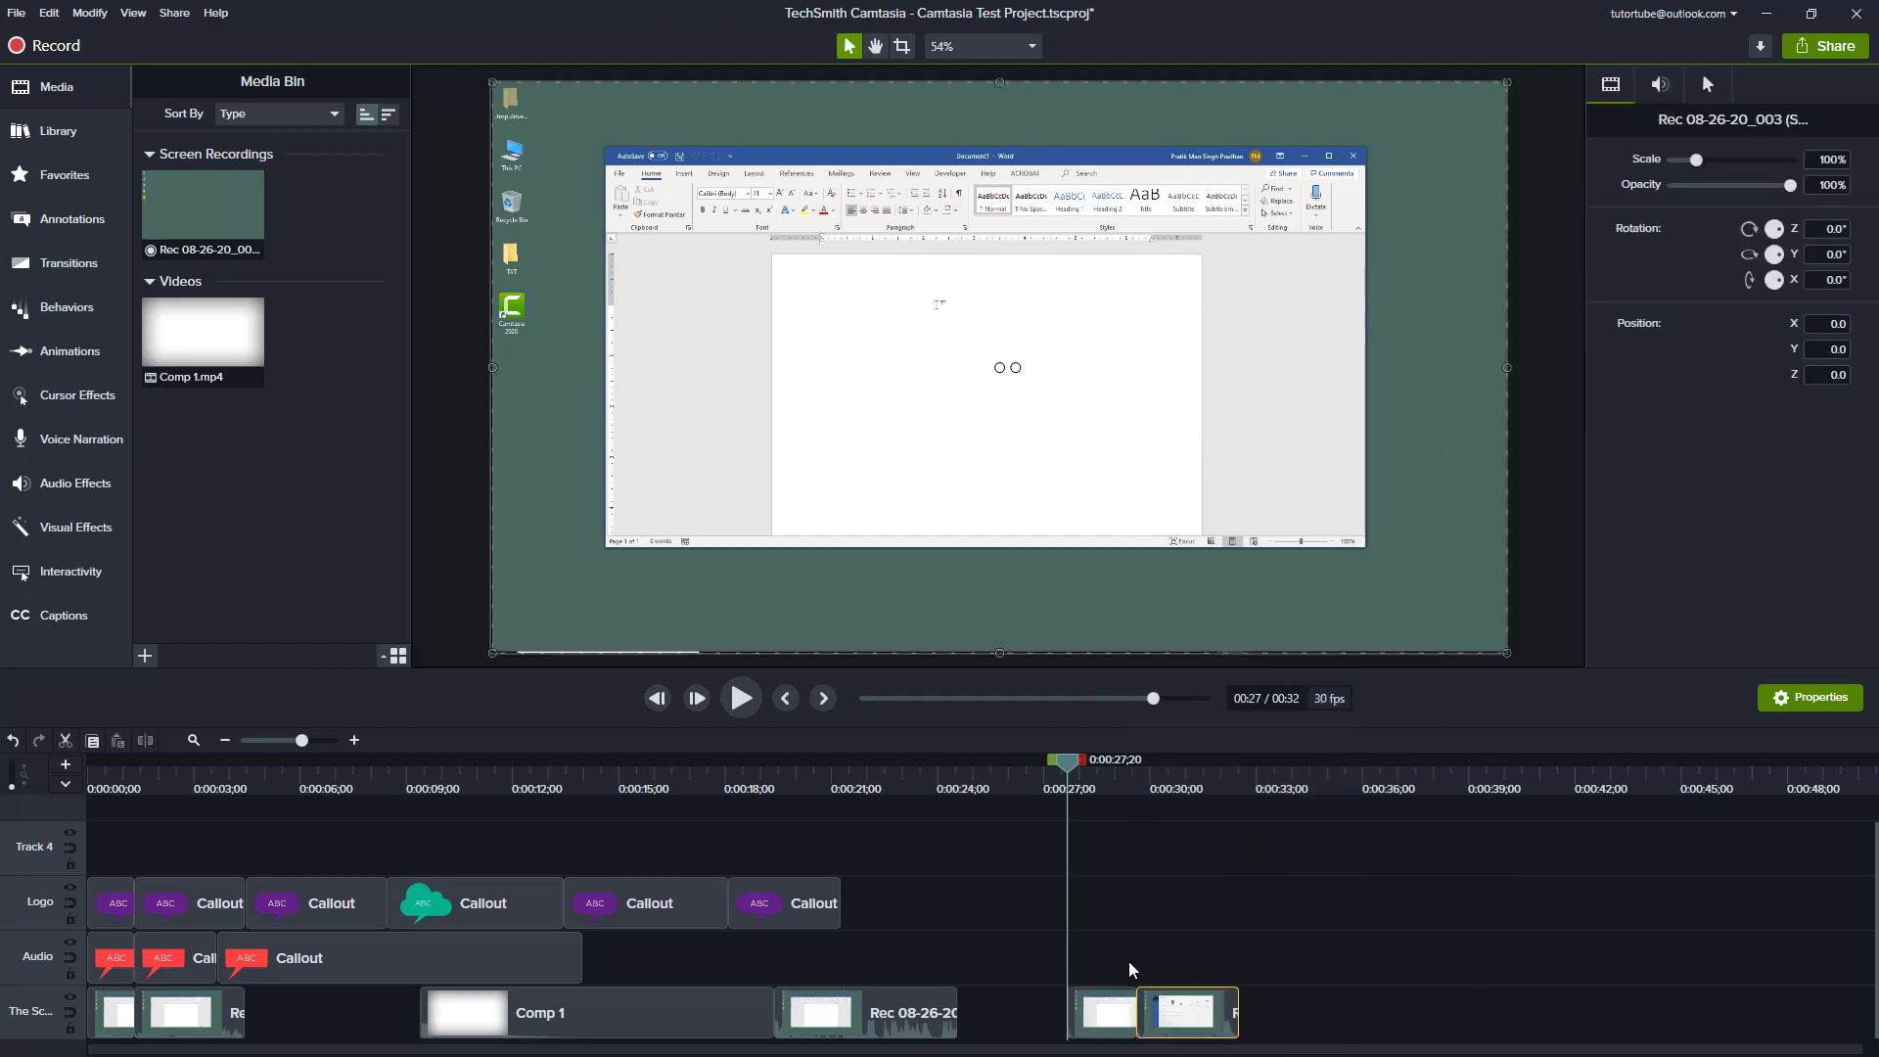
left_click_drag(1102, 933, 1175, 1029)
left_click_drag(881, 1011, 1346, 1012)
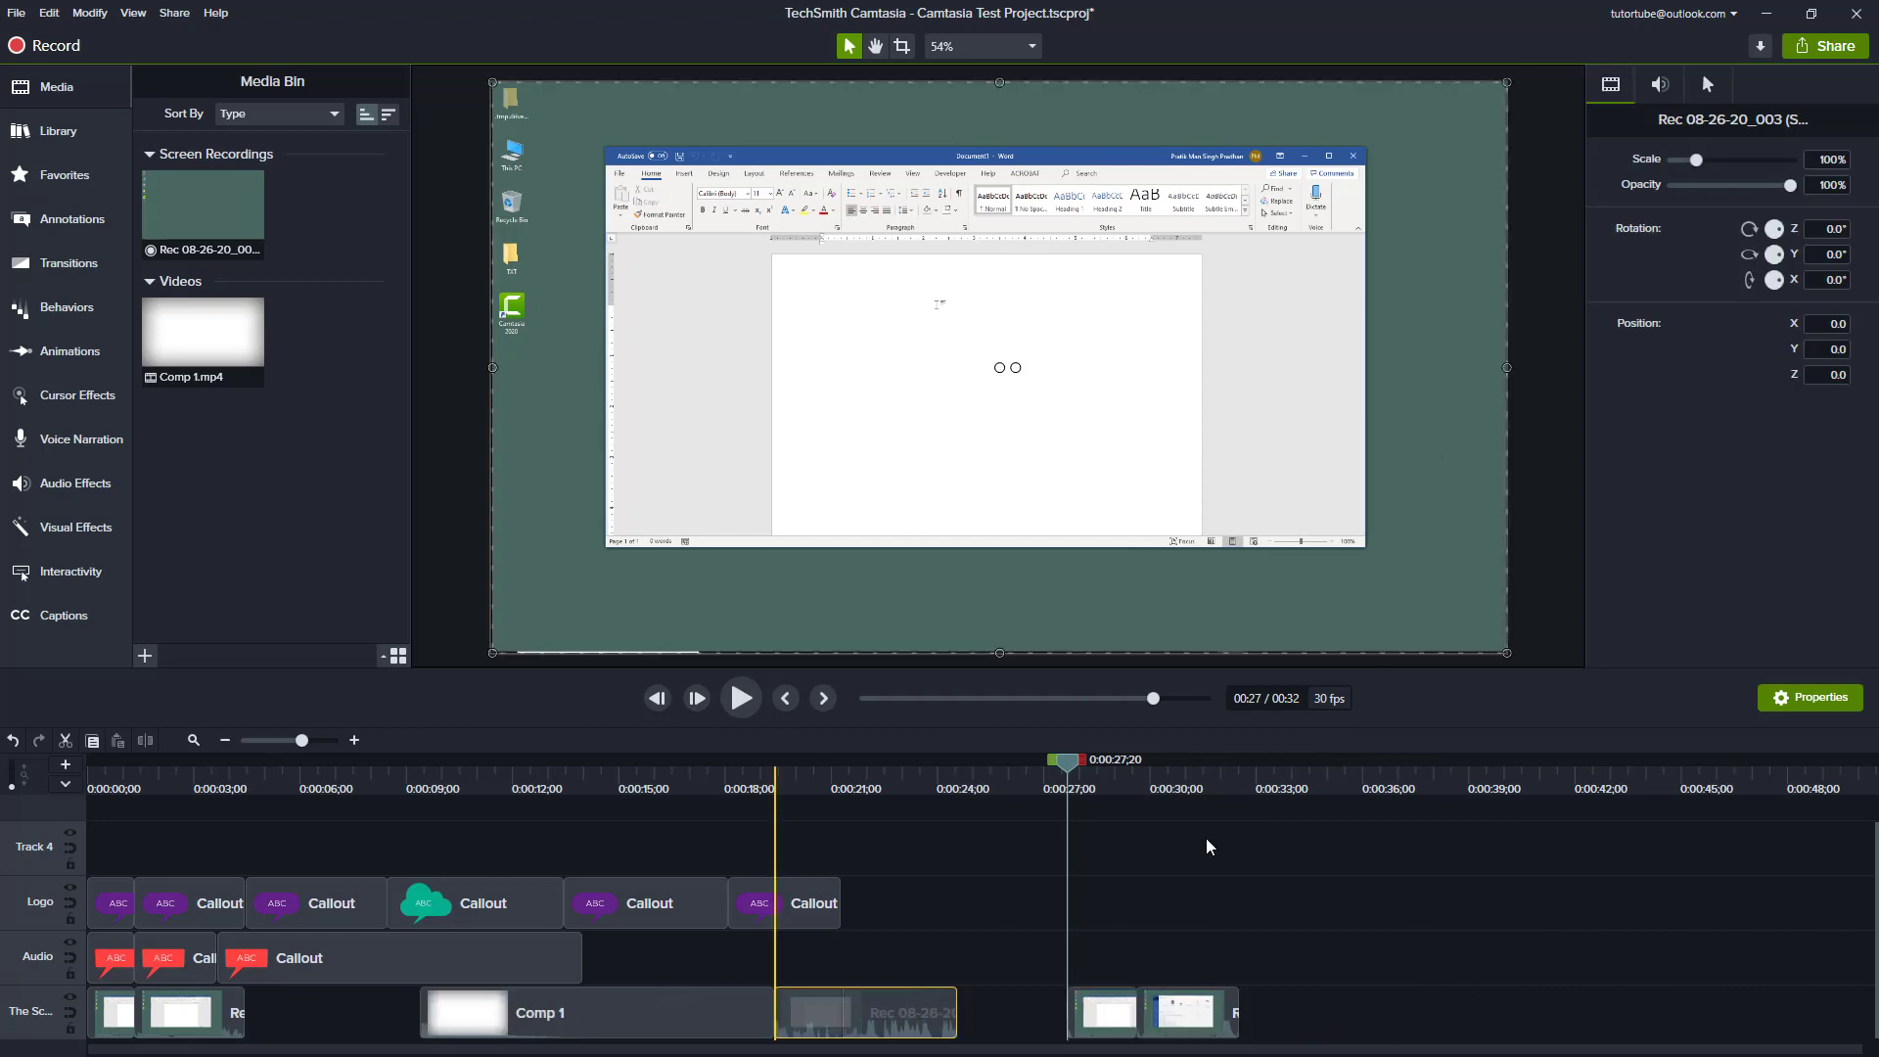
Place the longer Rec clip after the pieces and stitch all three into one clip.
left_click_drag(1510, 928, 1014, 1050)
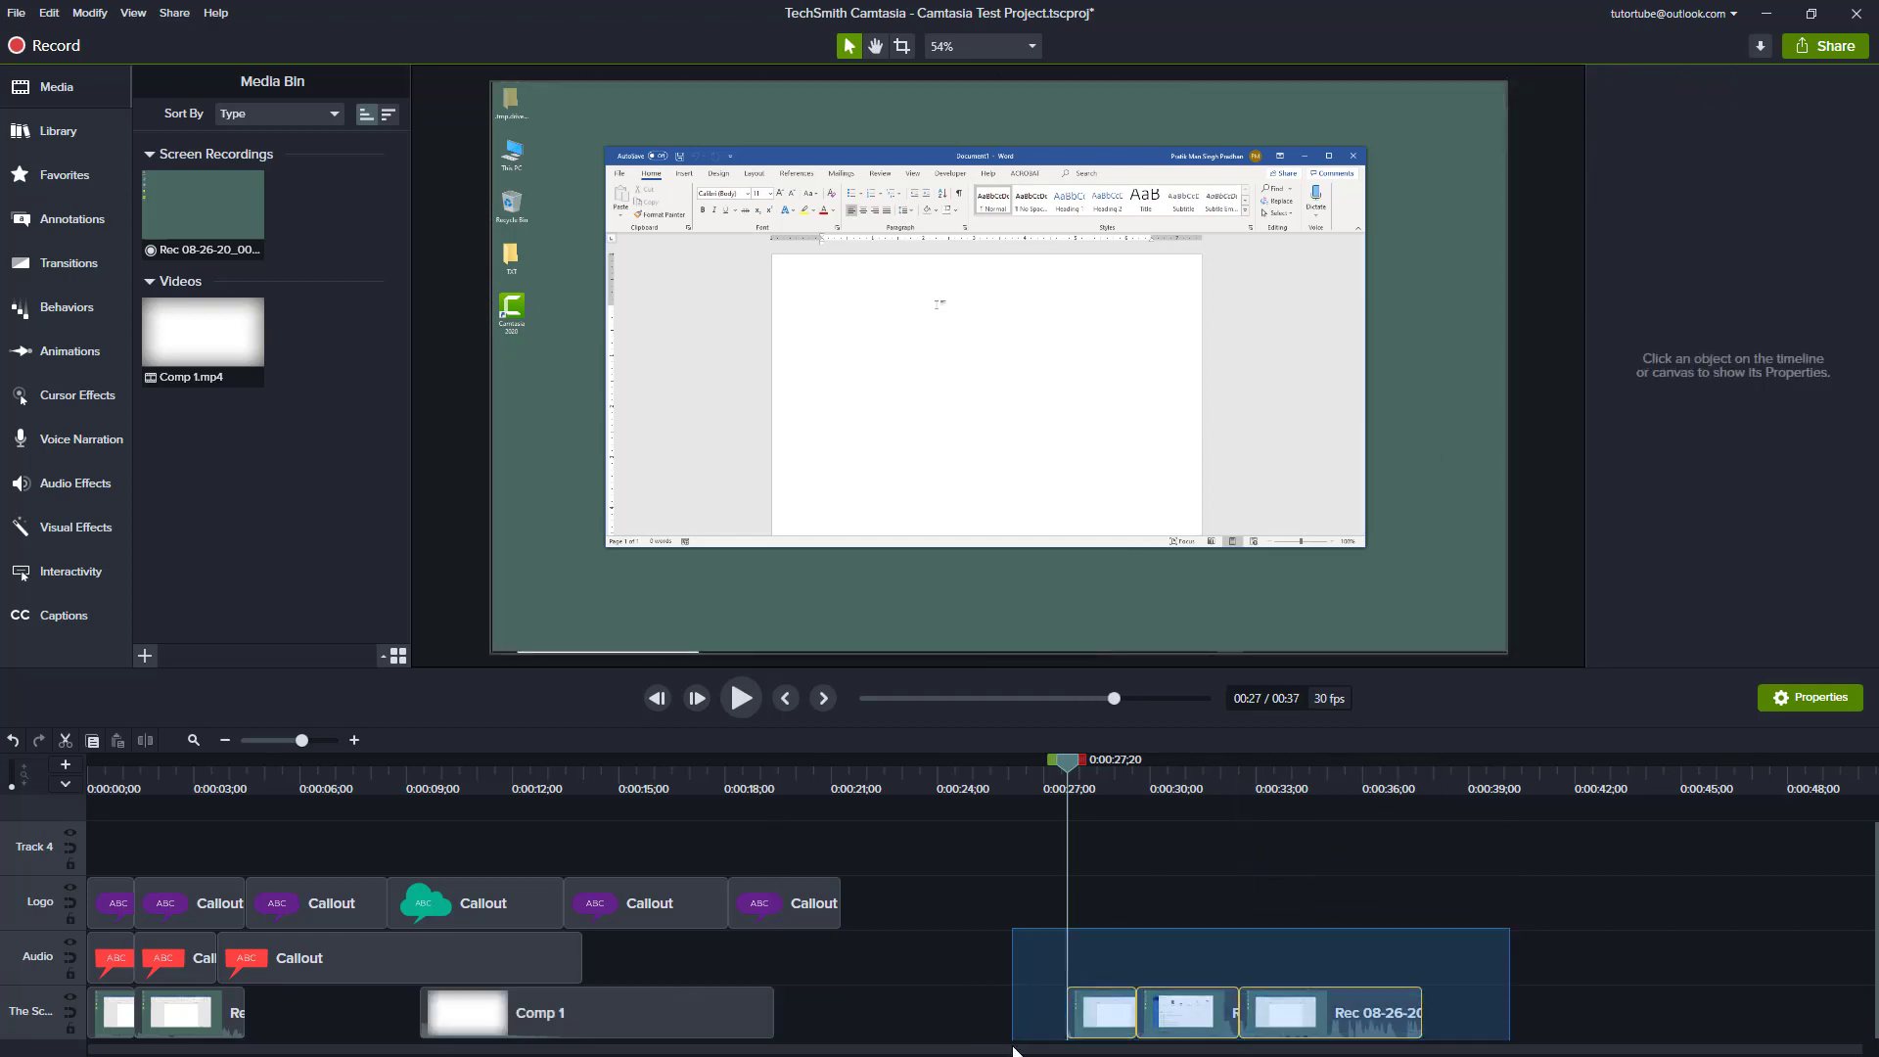
right_click(1124, 1032)
left_click(1217, 478)
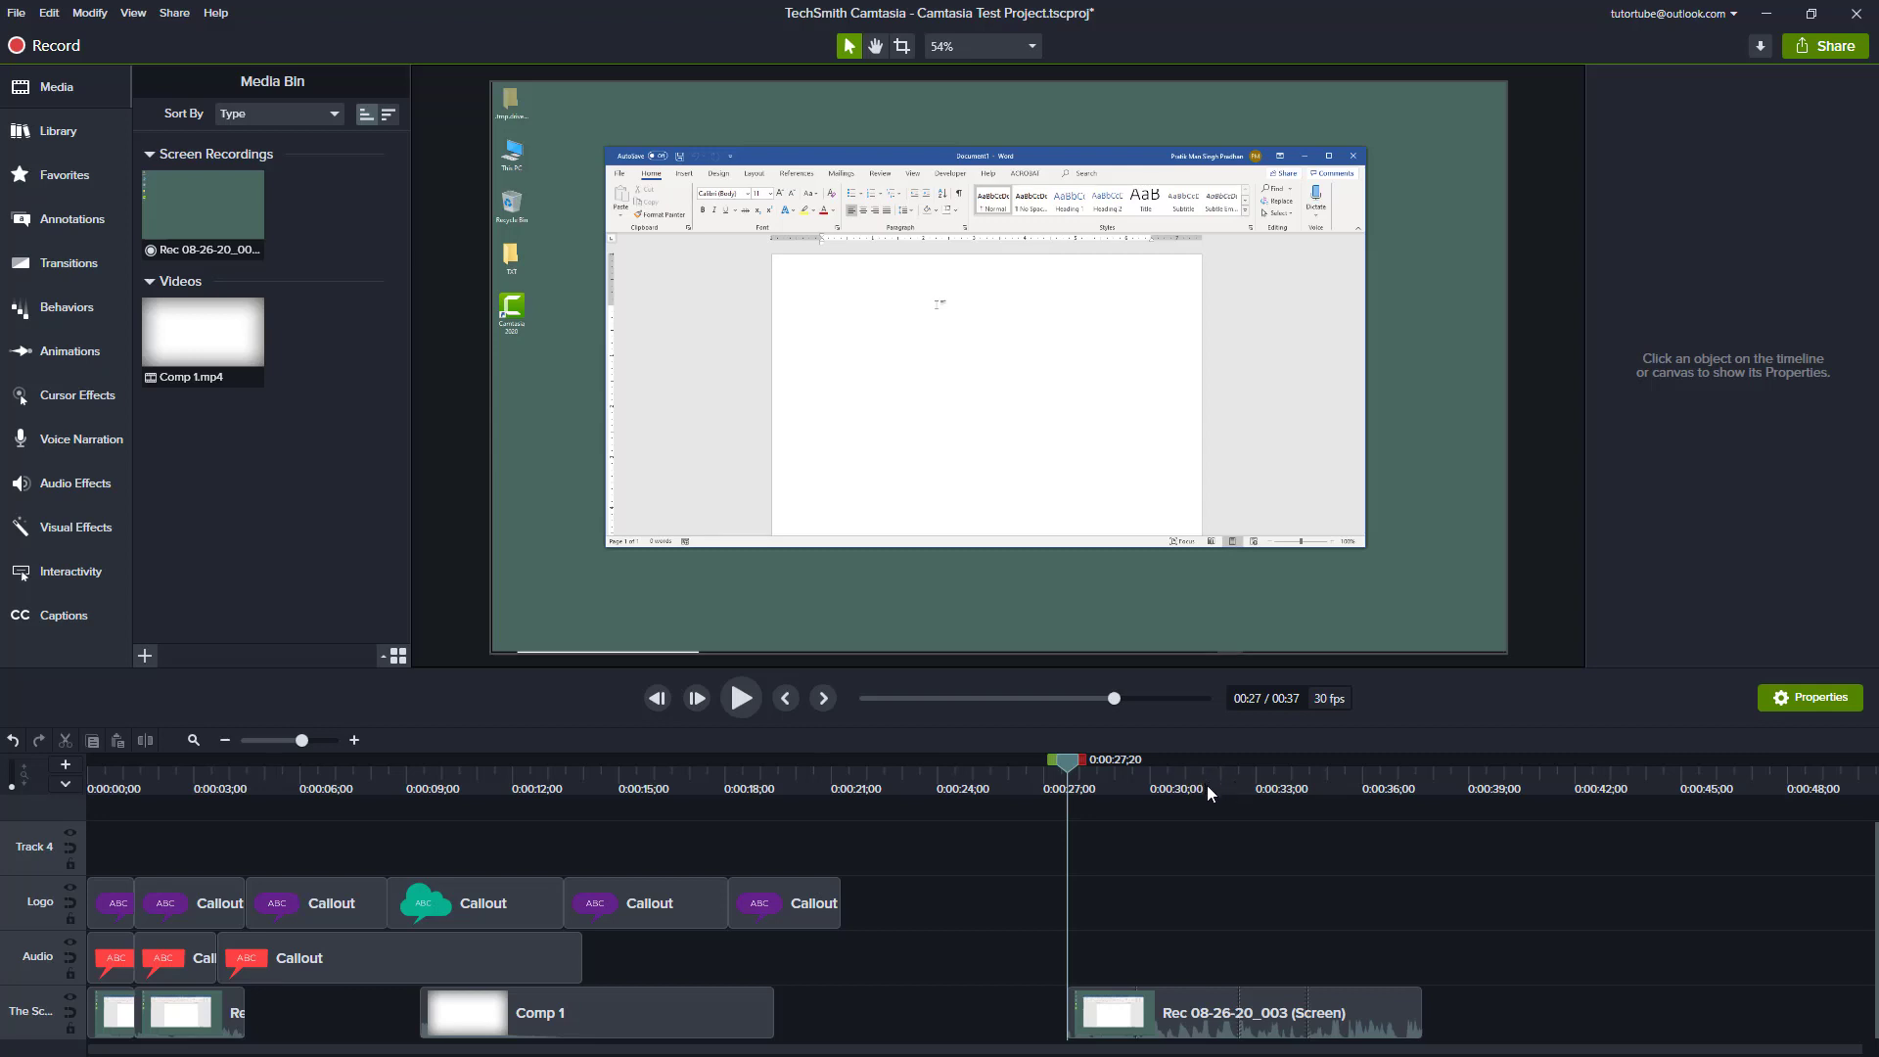
Split the stitched clip at 0:32;16 and push the second half right, leaving a gap.
left_click_drag(1221, 789, 1241, 793)
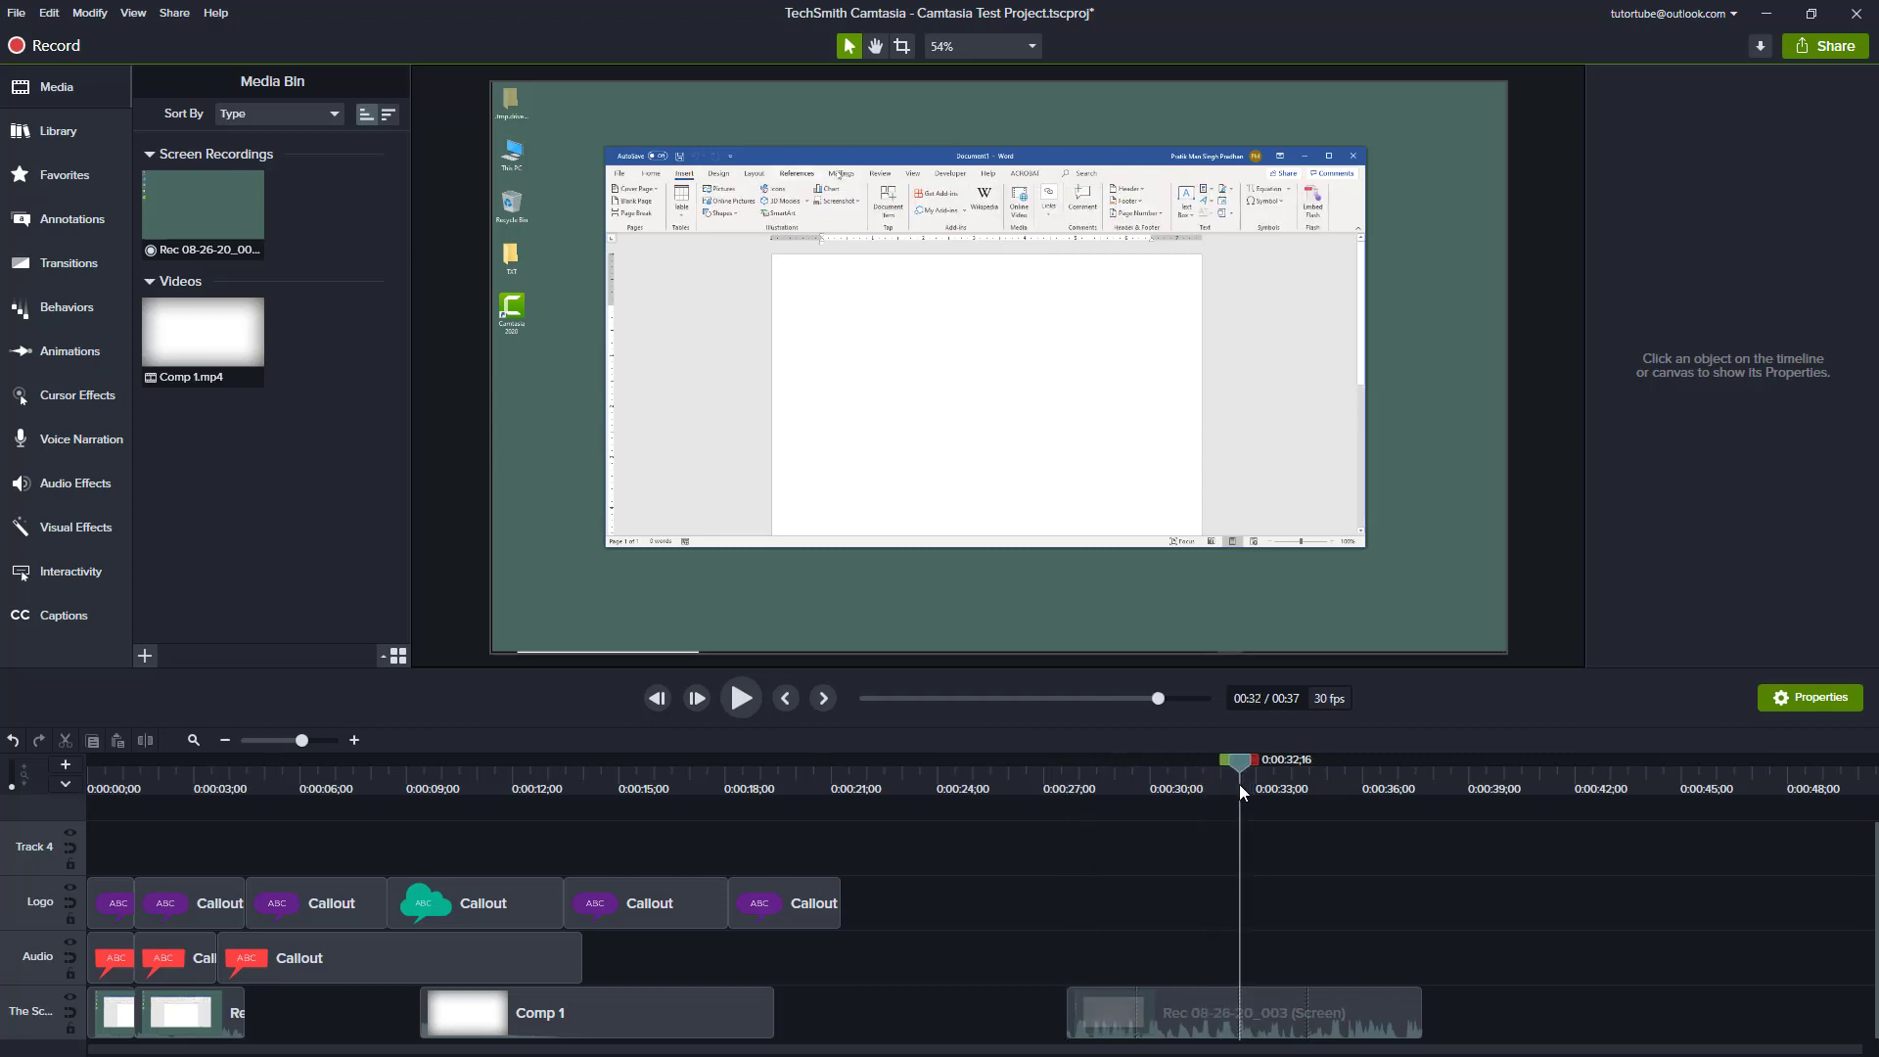
left_click(1249, 1010)
right_click(1246, 1011)
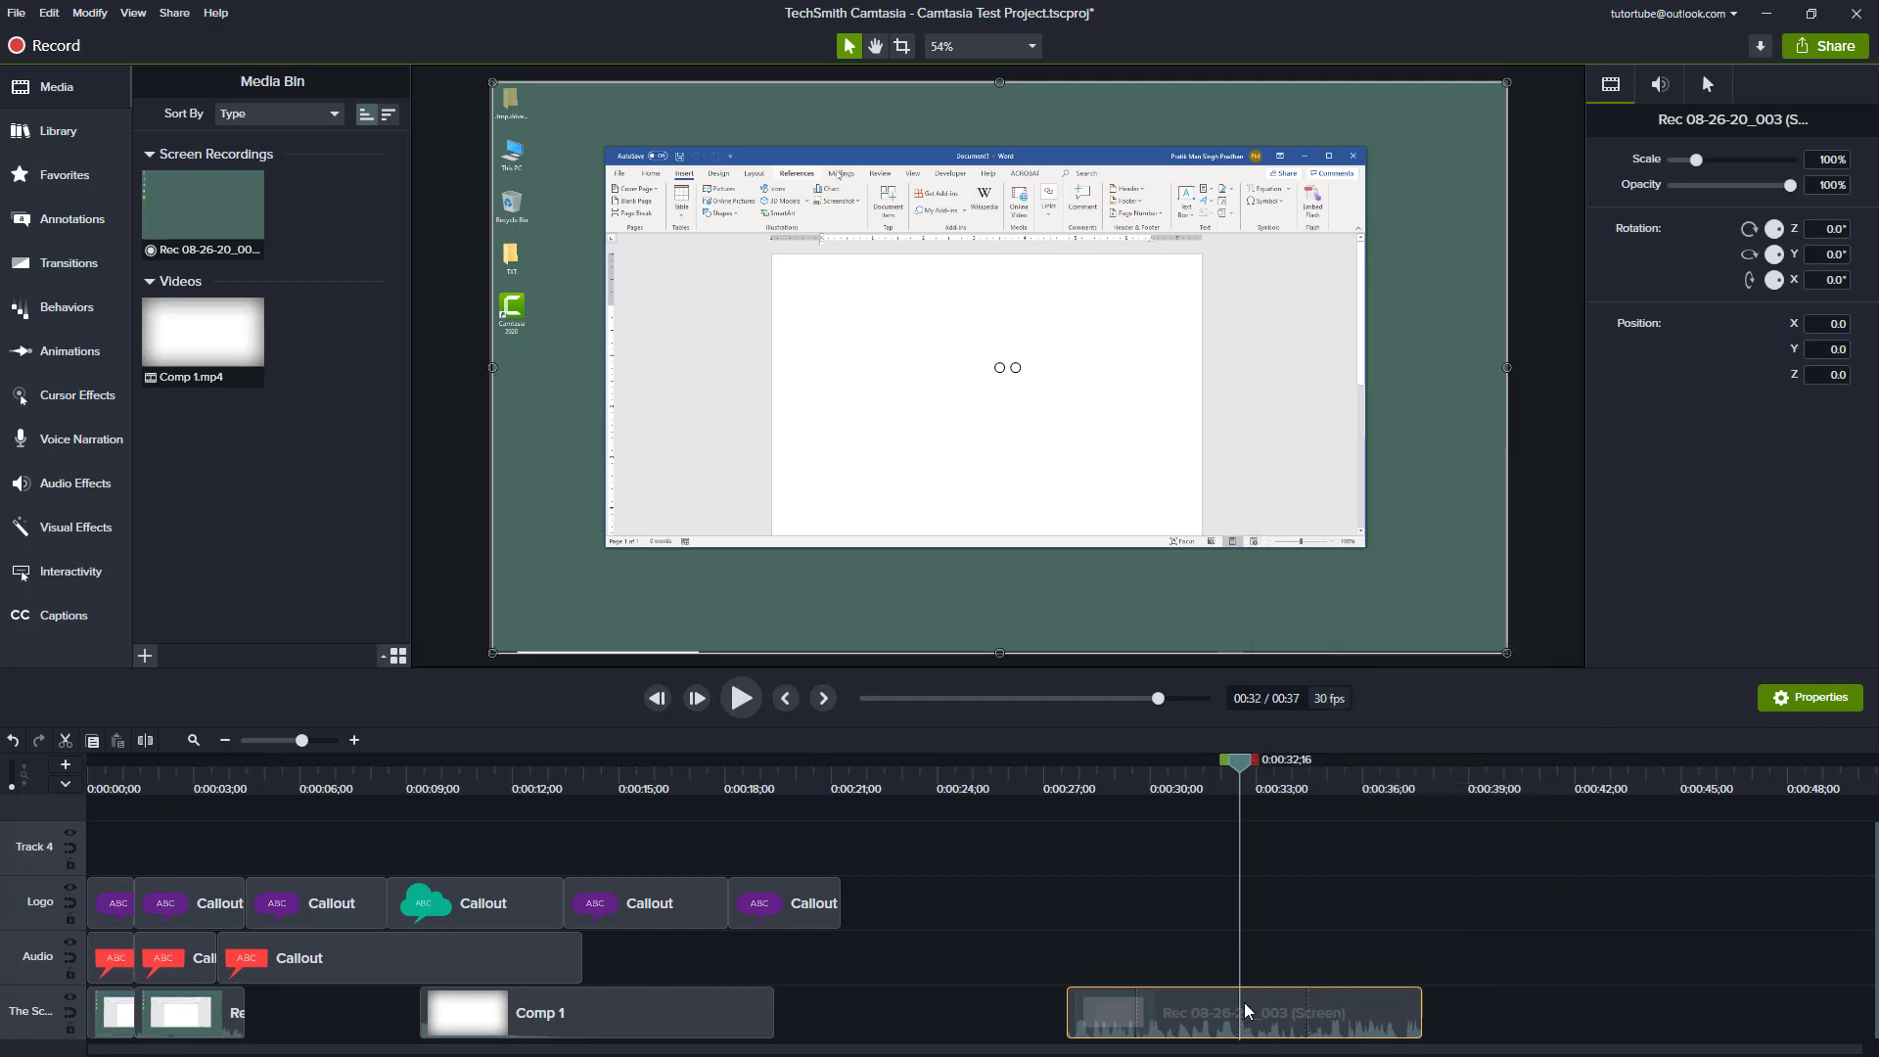
right_click(1241, 1013)
left_click(1298, 445)
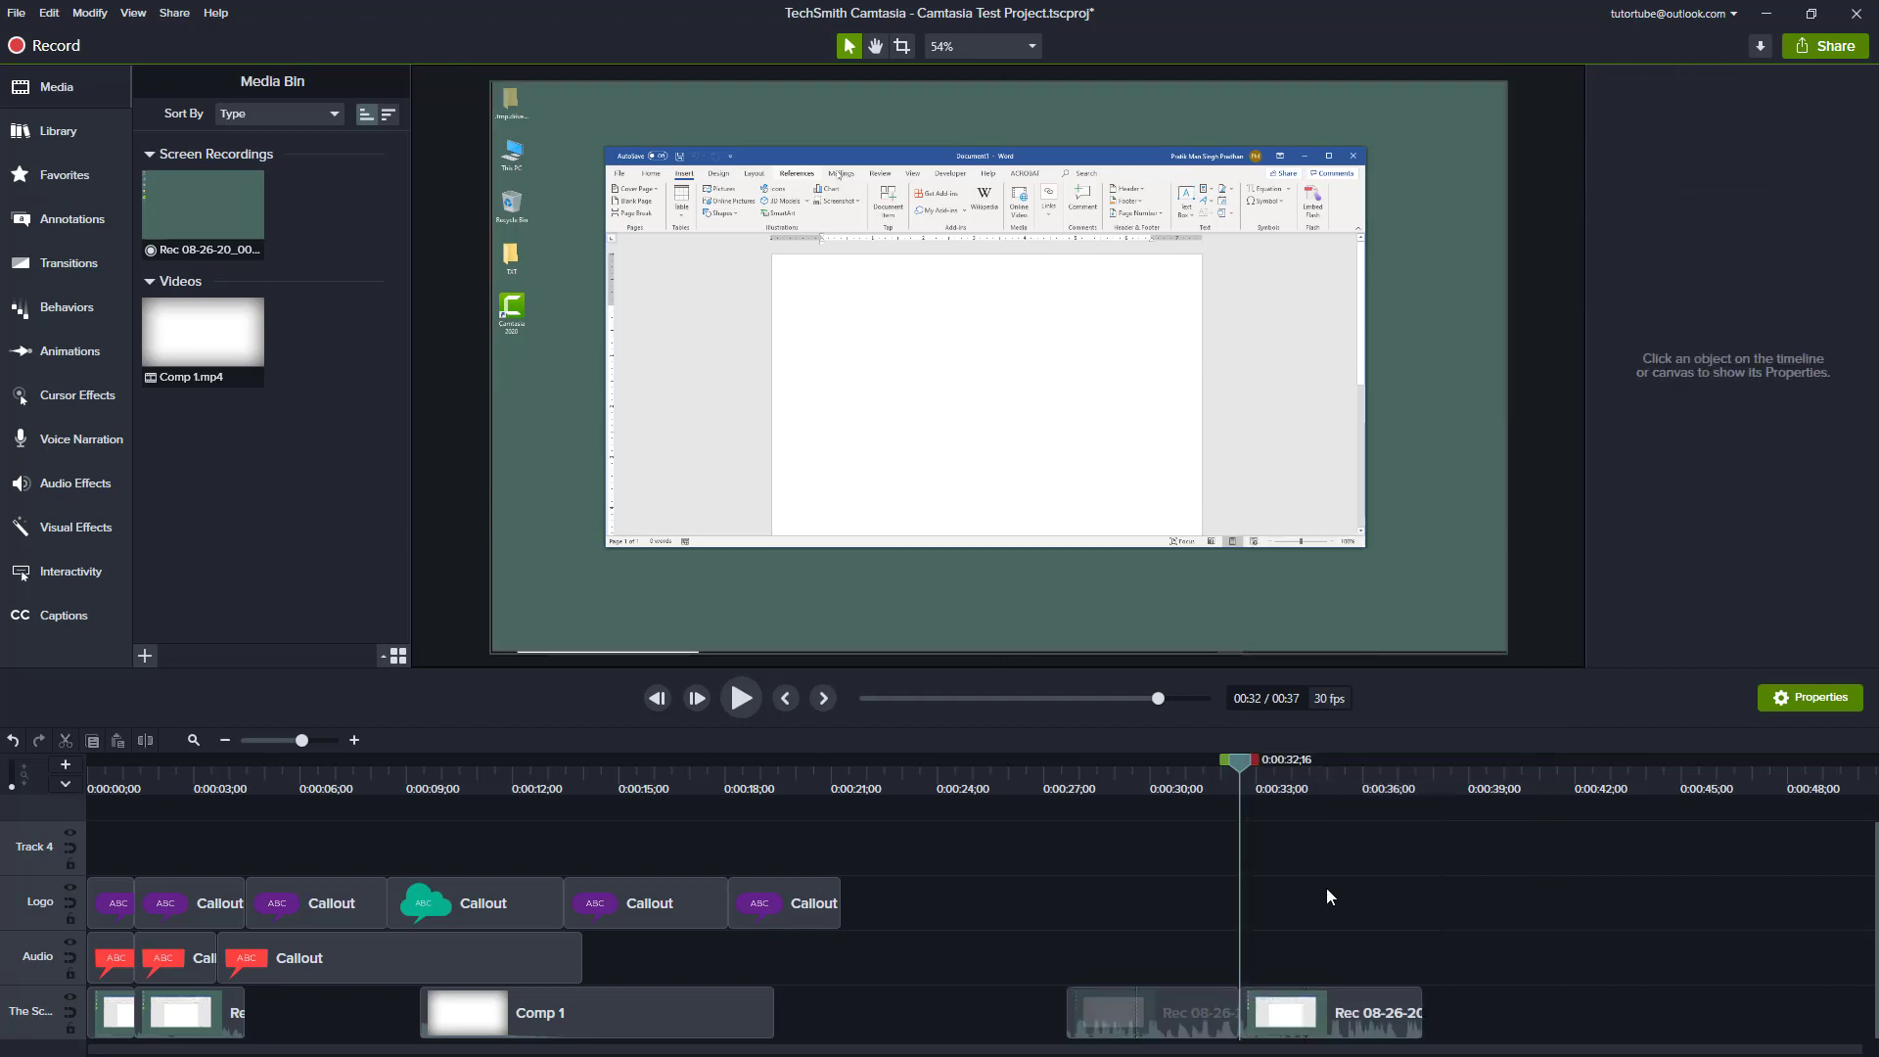
left_click_drag(1297, 1026, 1416, 1026)
left_click(1287, 946)
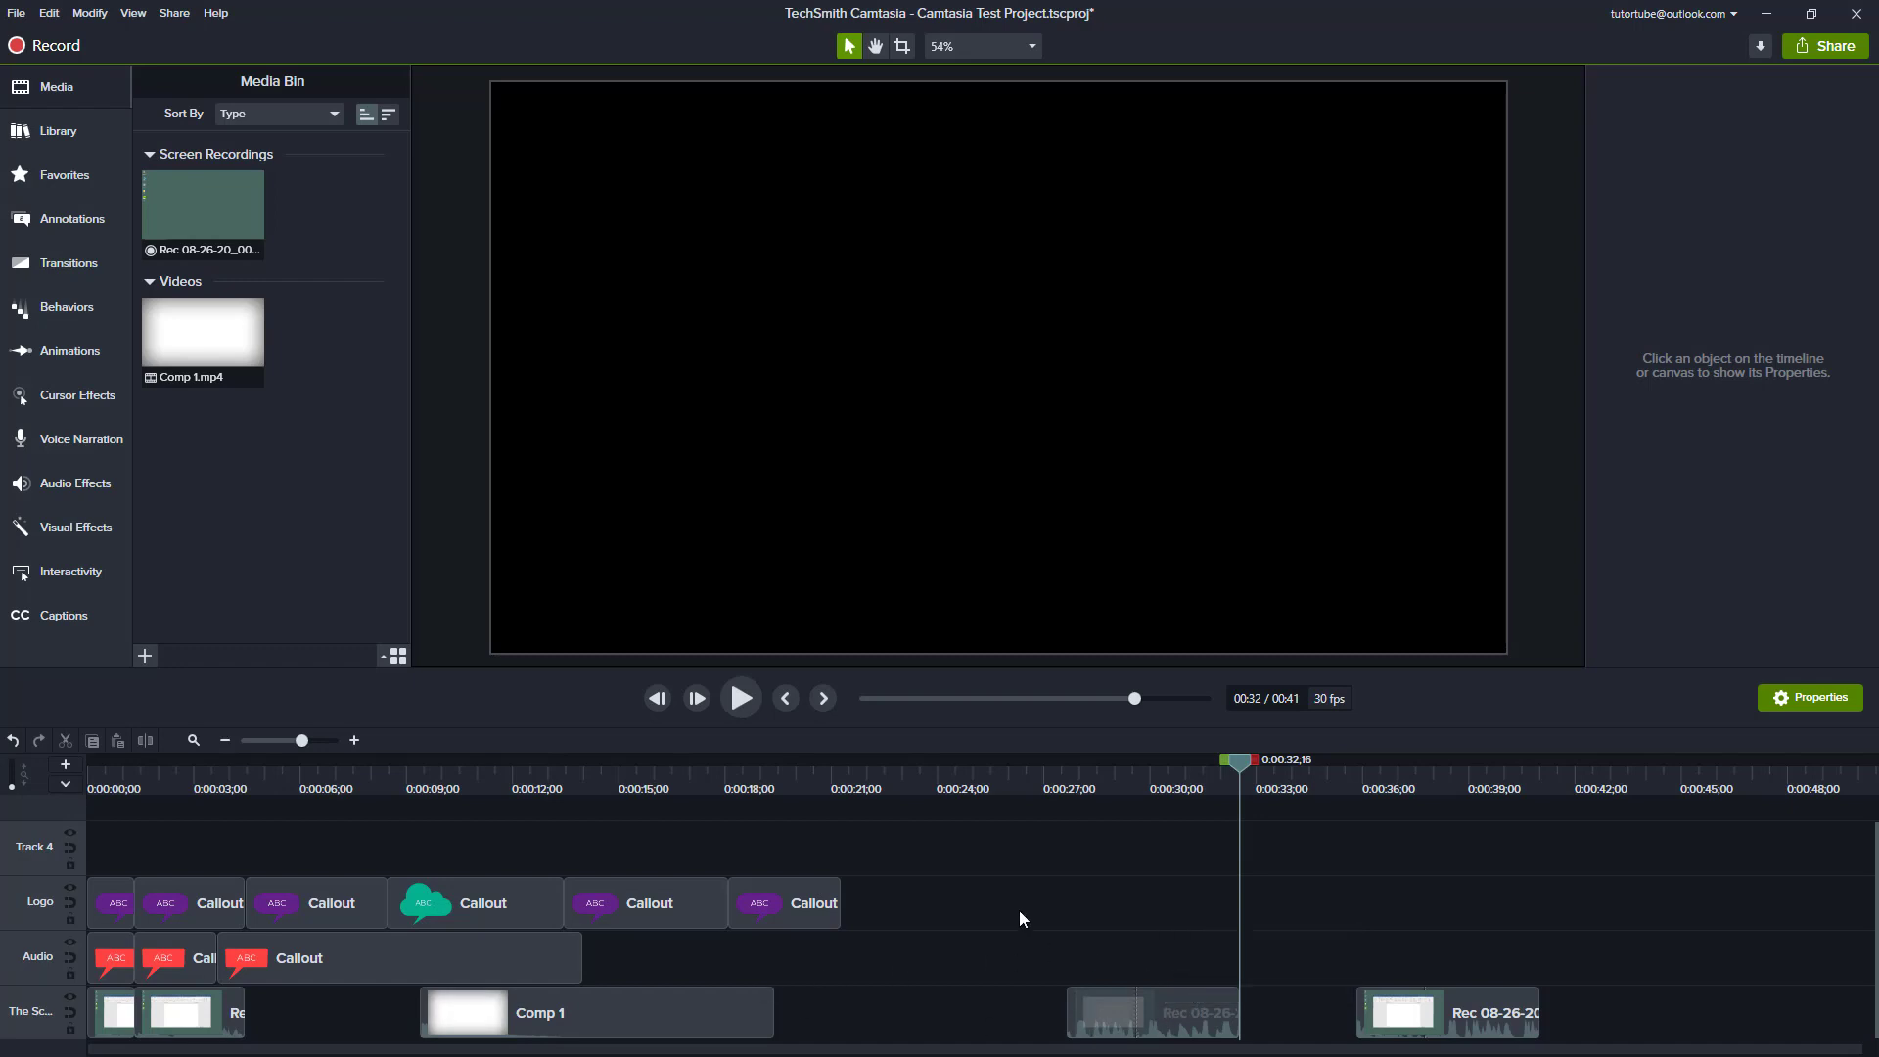
Move Comp 1 later on the track, shifting the following clips.
left_click(1126, 1025)
left_click_drag(1126, 1025, 1448, 1025)
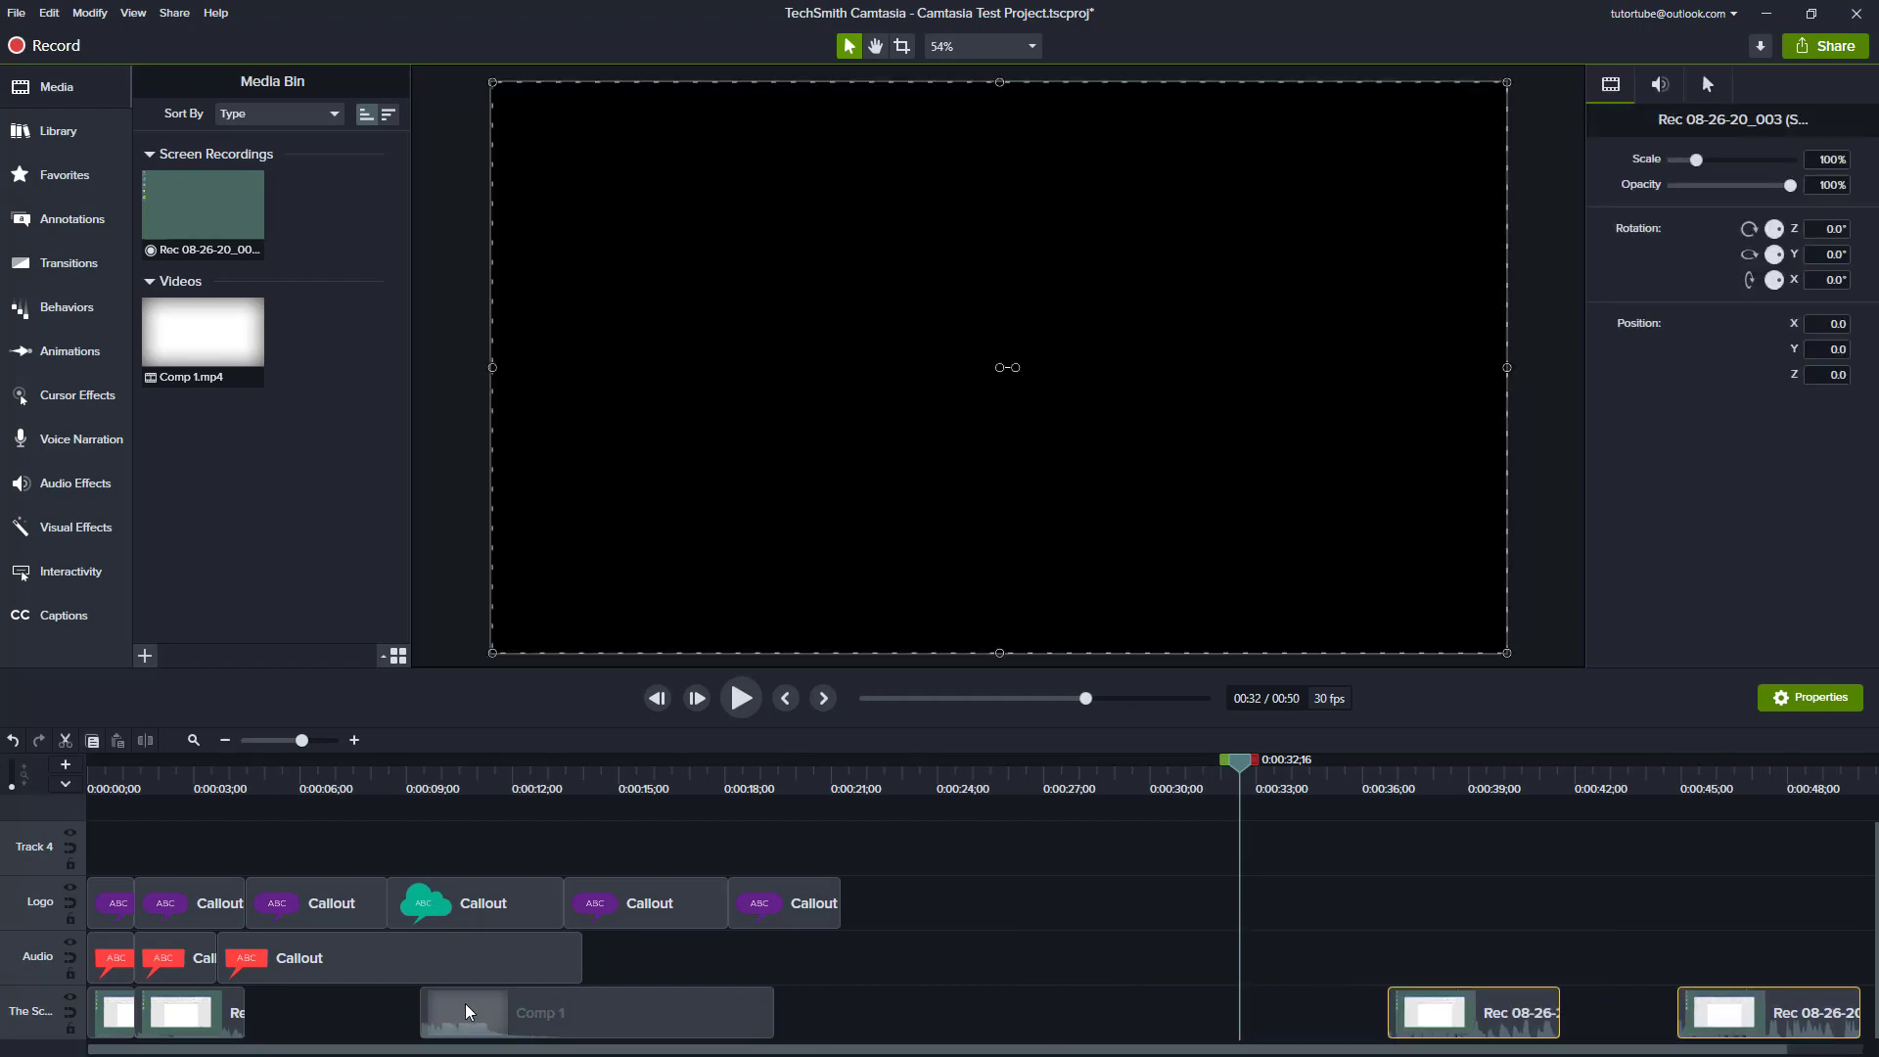
left_click_drag(485, 1013, 940, 1019)
Ripple-delete the 0:25;17–0:30;25 range, shortening Comp 1 and closing the gap.
left_click(966, 777)
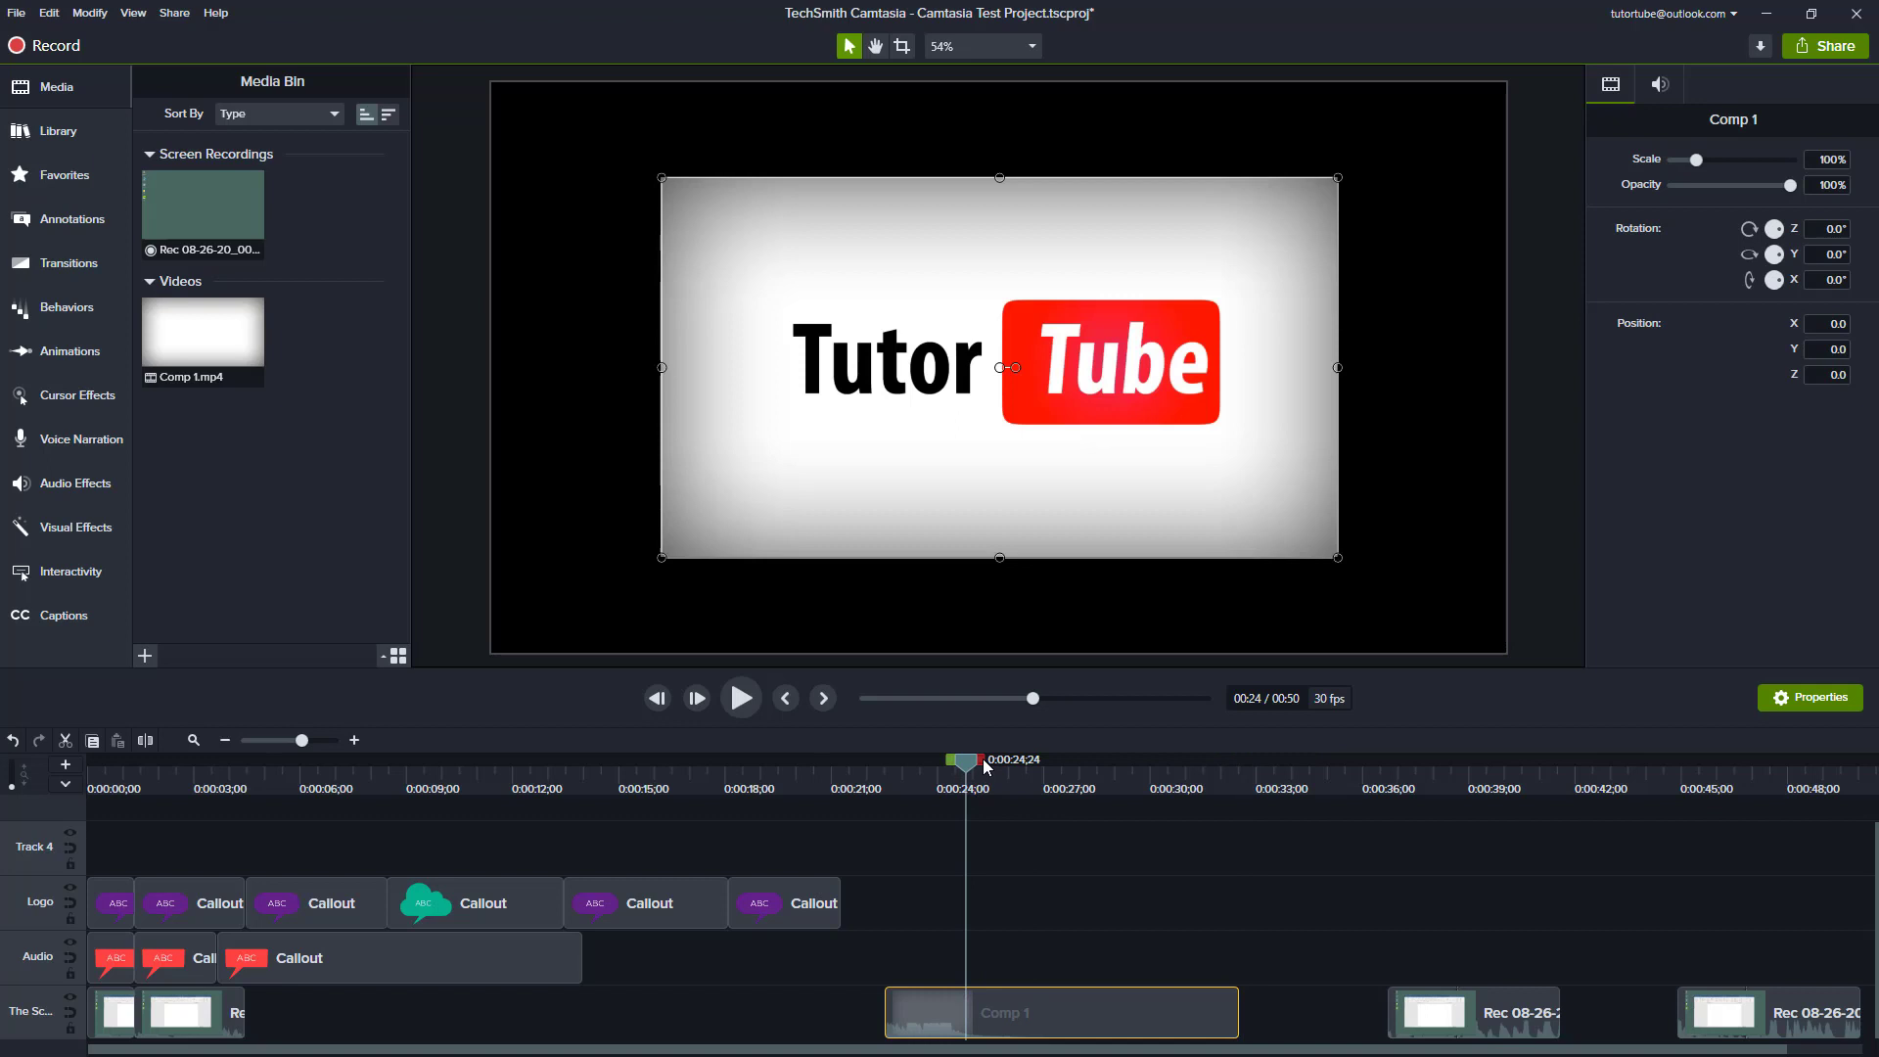
mouse_move(973, 765)
left_mouse_down()
mouse_move(1175, 763)
mouse_move(994, 765)
left_mouse_up()
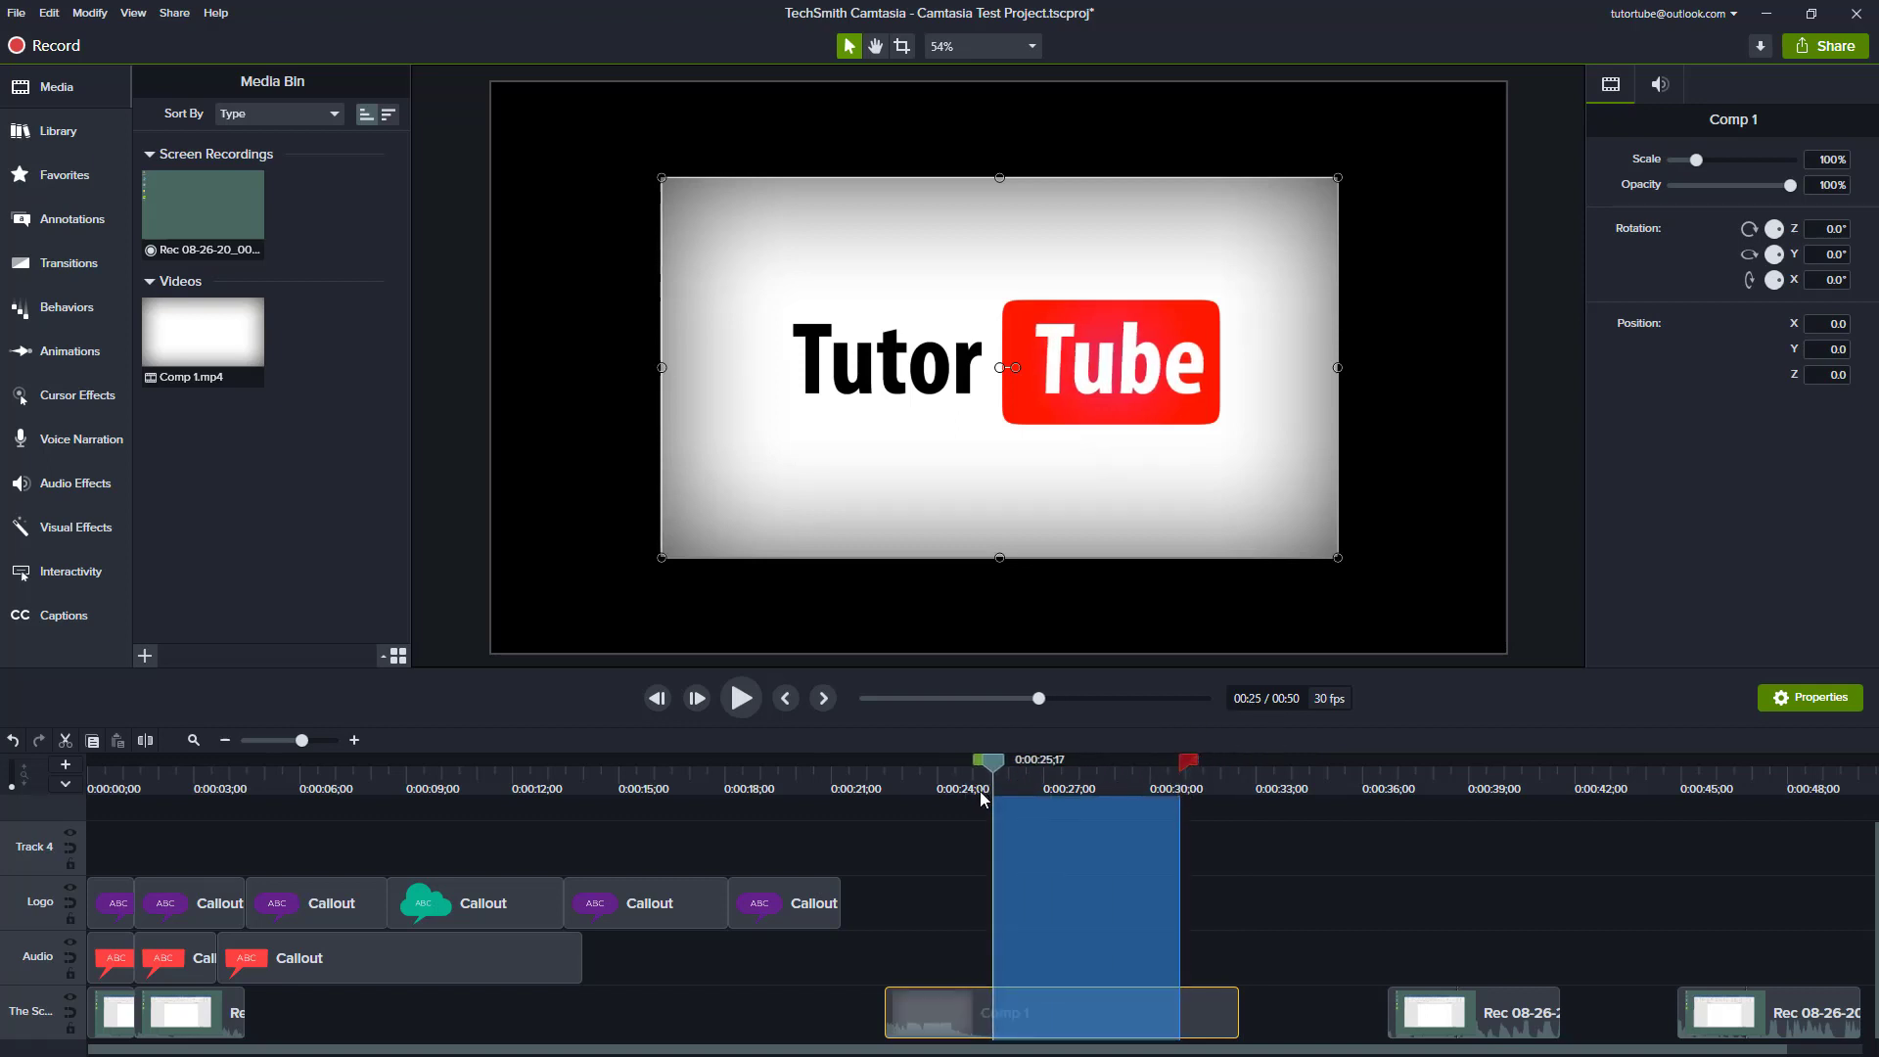
key("ctrl+x")
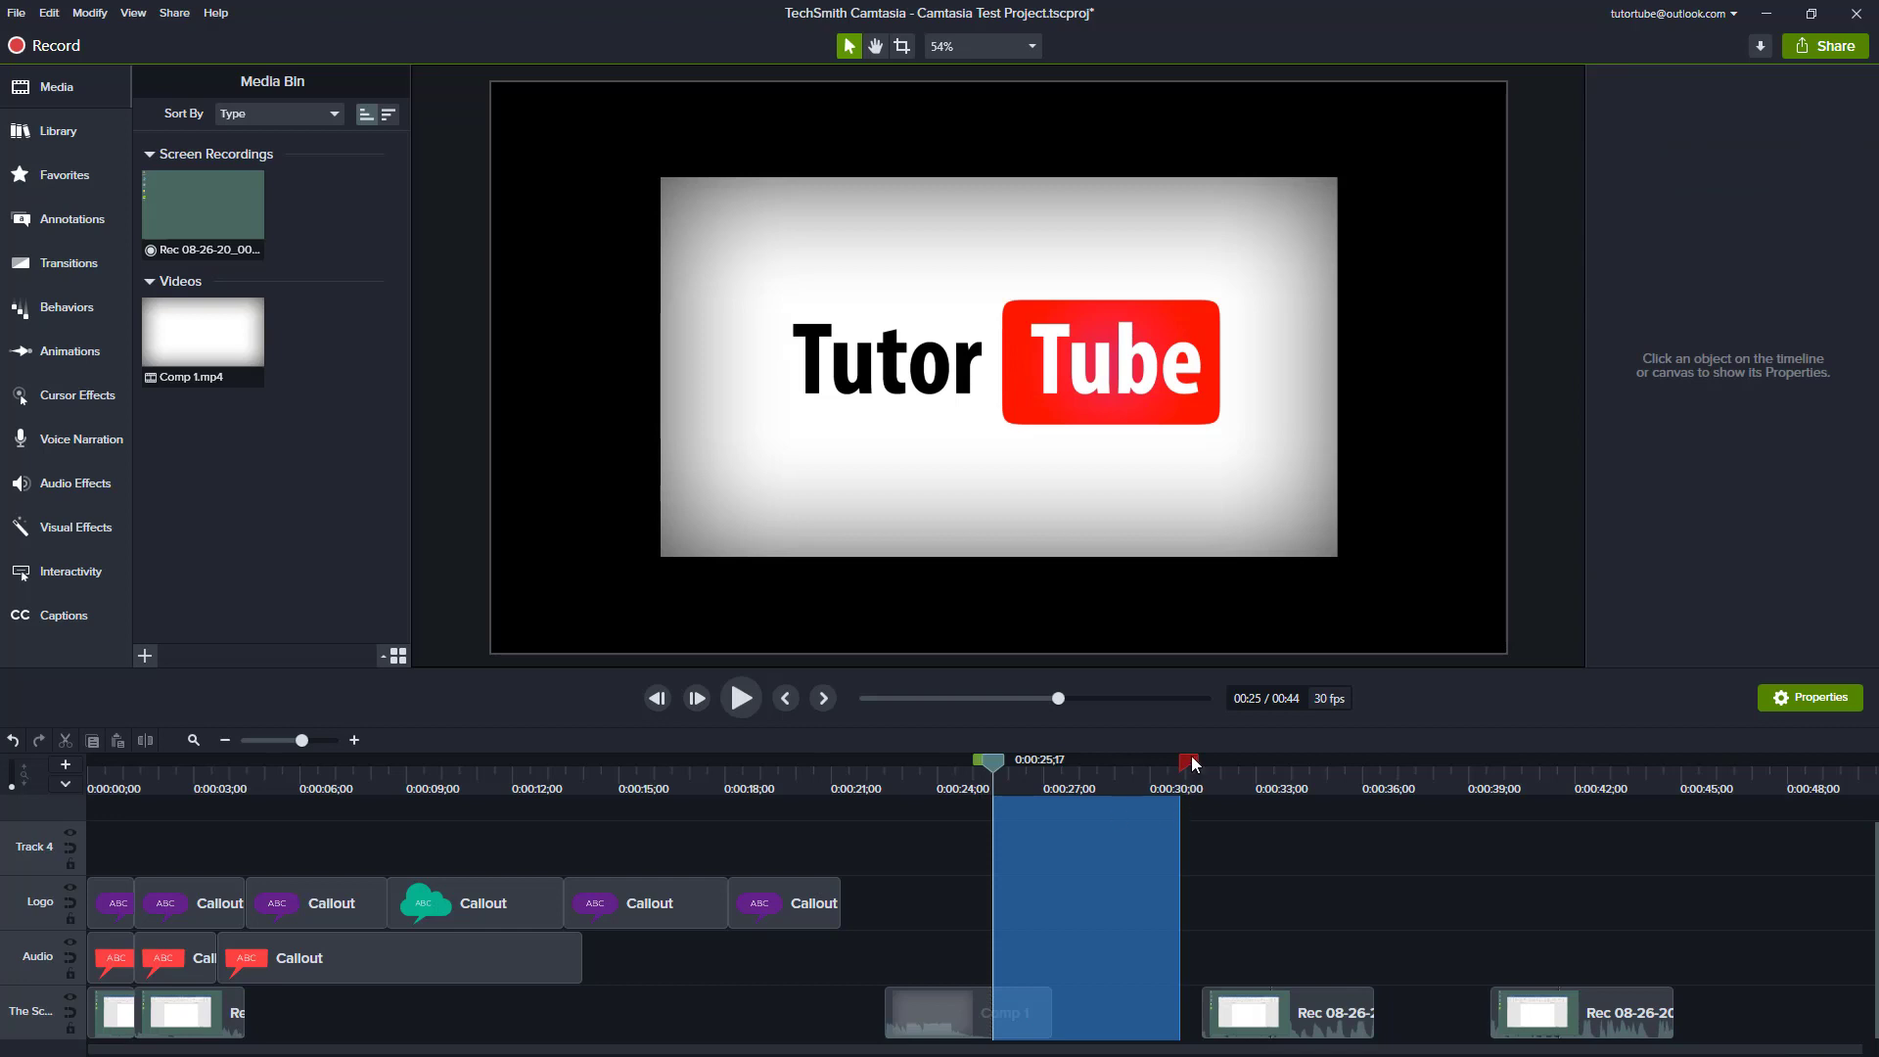
left_click_drag(1191, 761, 1006, 760)
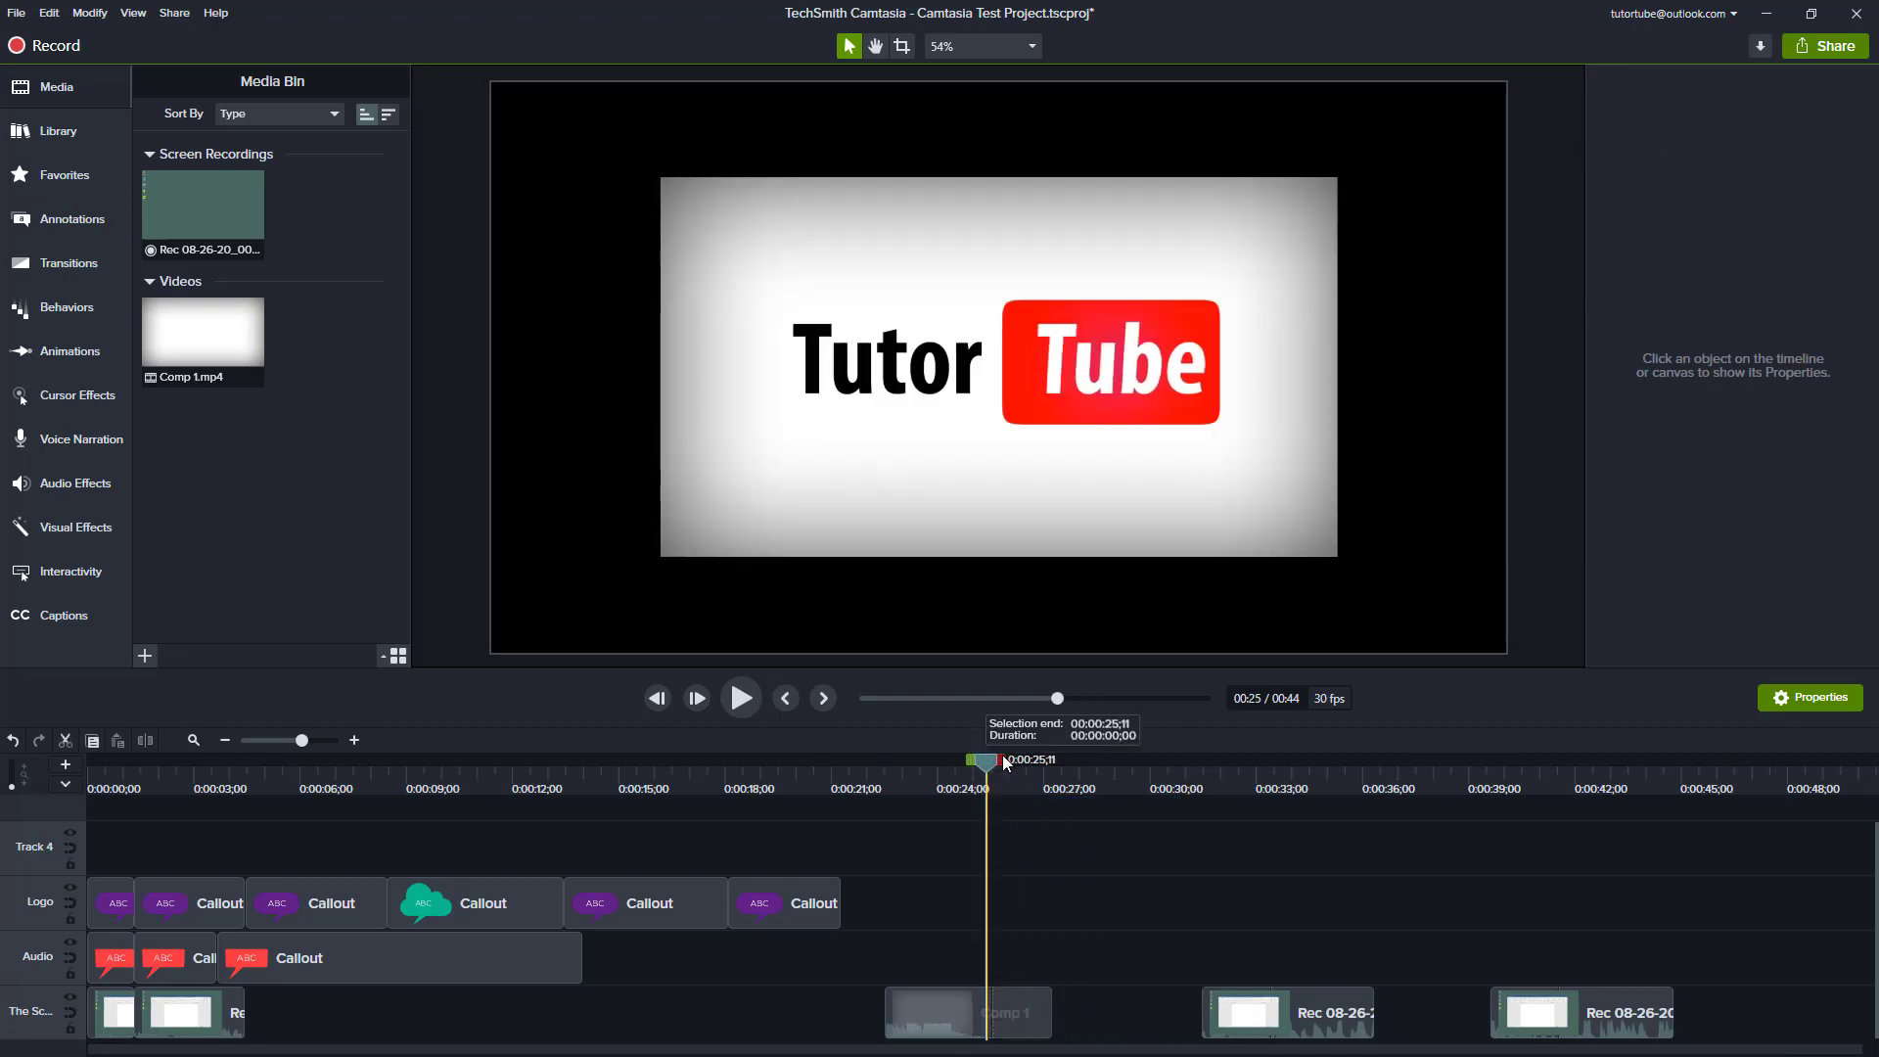
left_click(1138, 779)
left_click(1000, 1023)
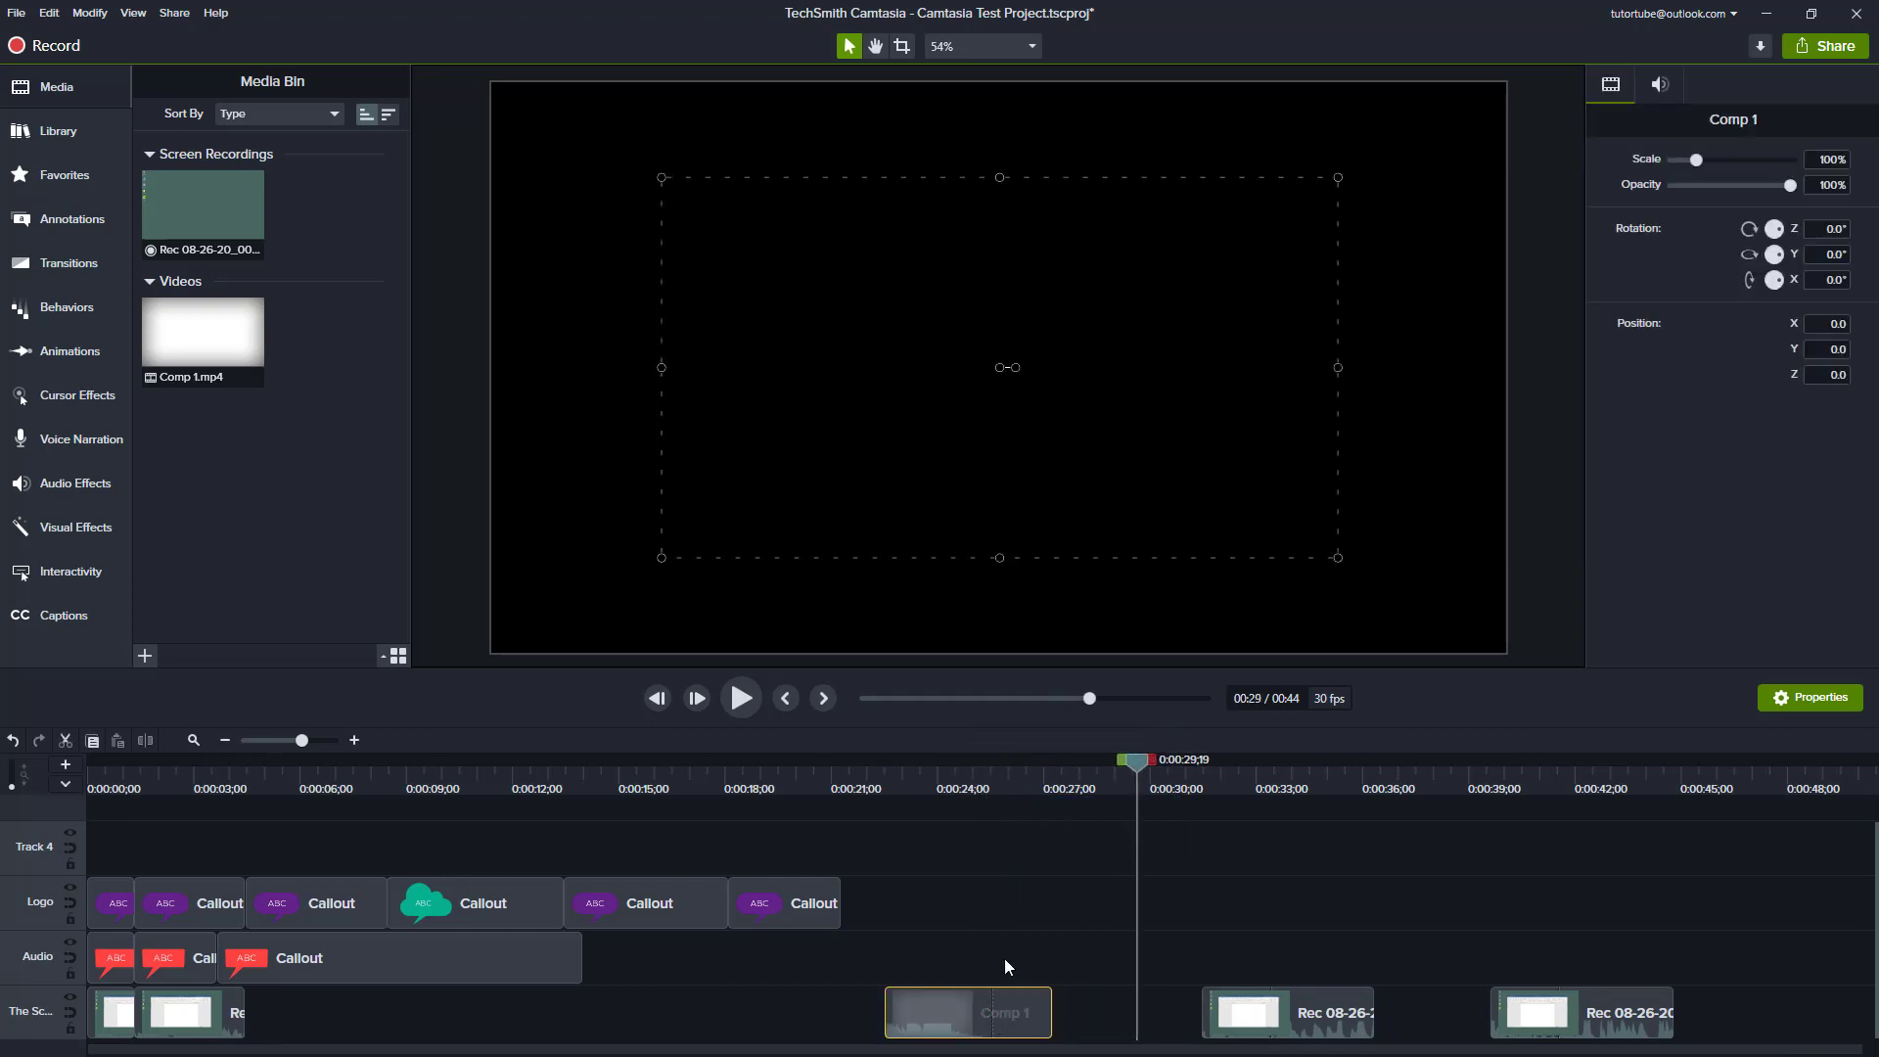
mouse_move(1001, 775)
left_mouse_down()
mouse_move(1013, 795)
mouse_move(995, 788)
left_mouse_up()
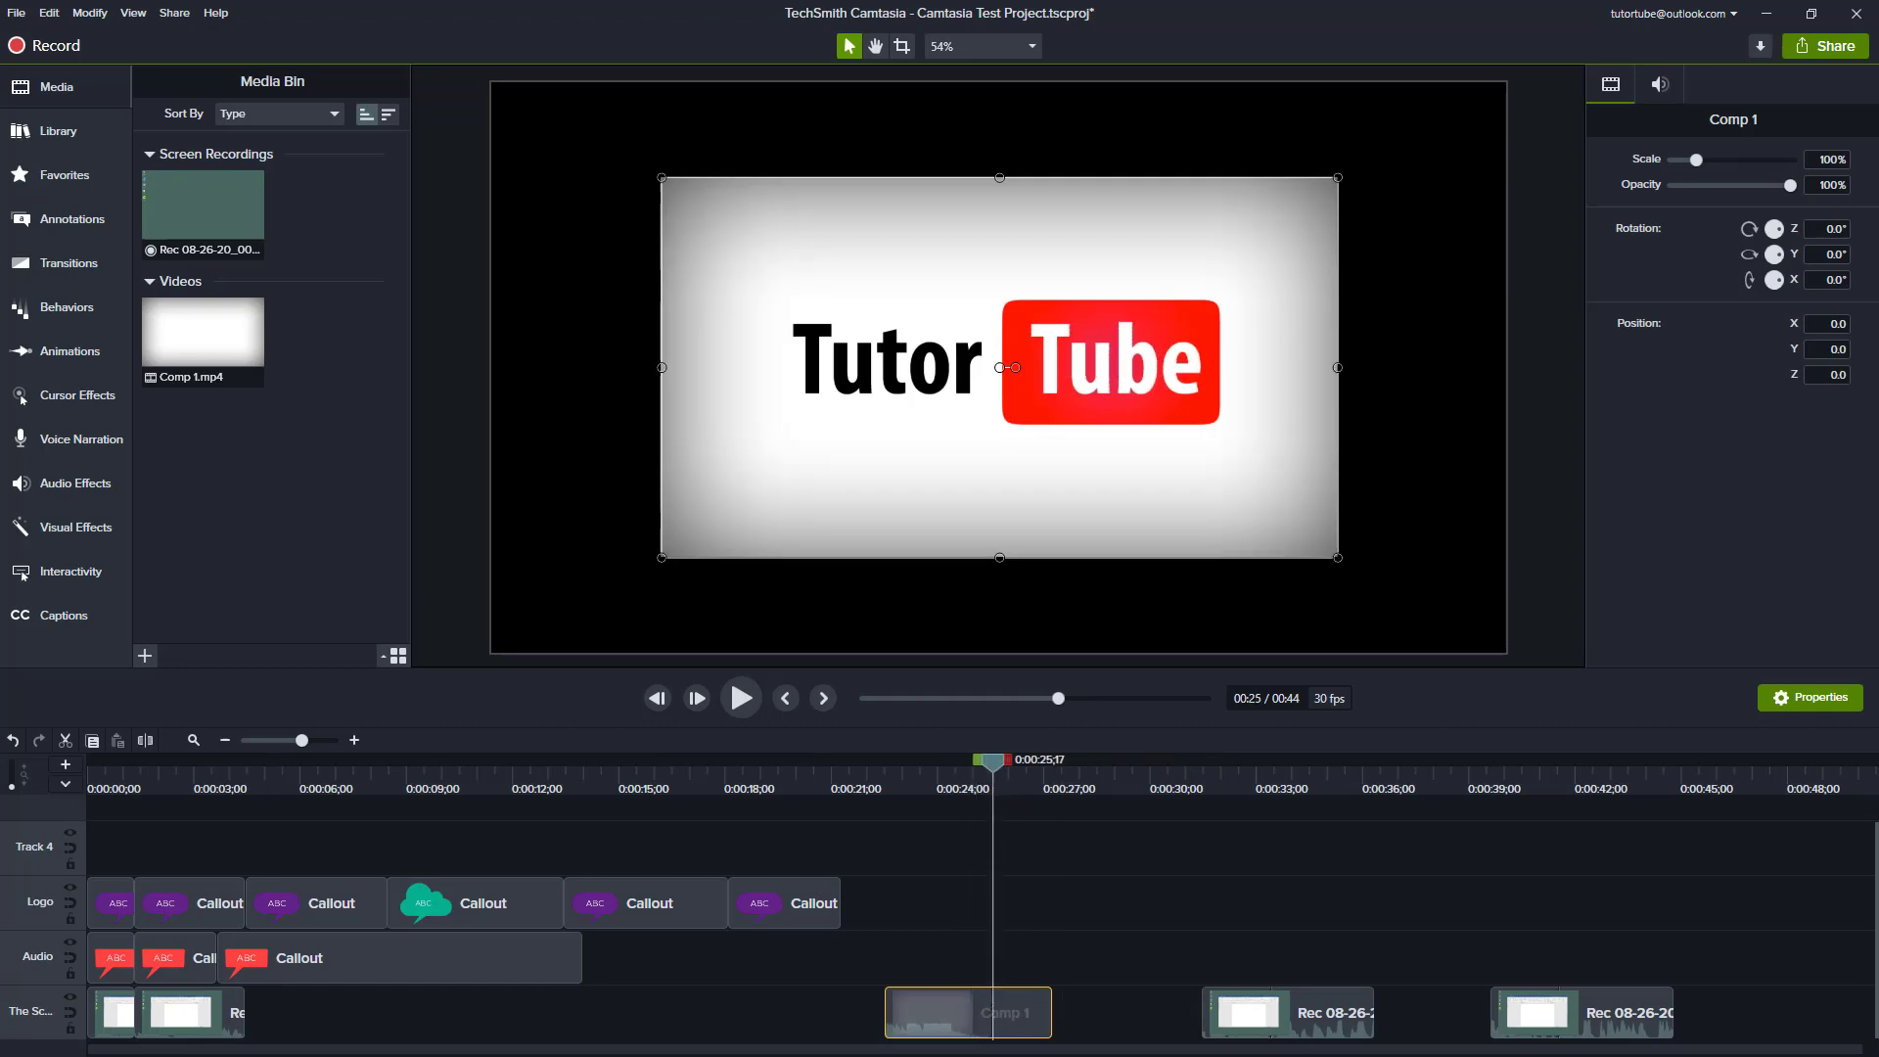
Unstitch Comp 1 and shift the TutorTube logo piece right to about 0:28.
right_click(996, 1010)
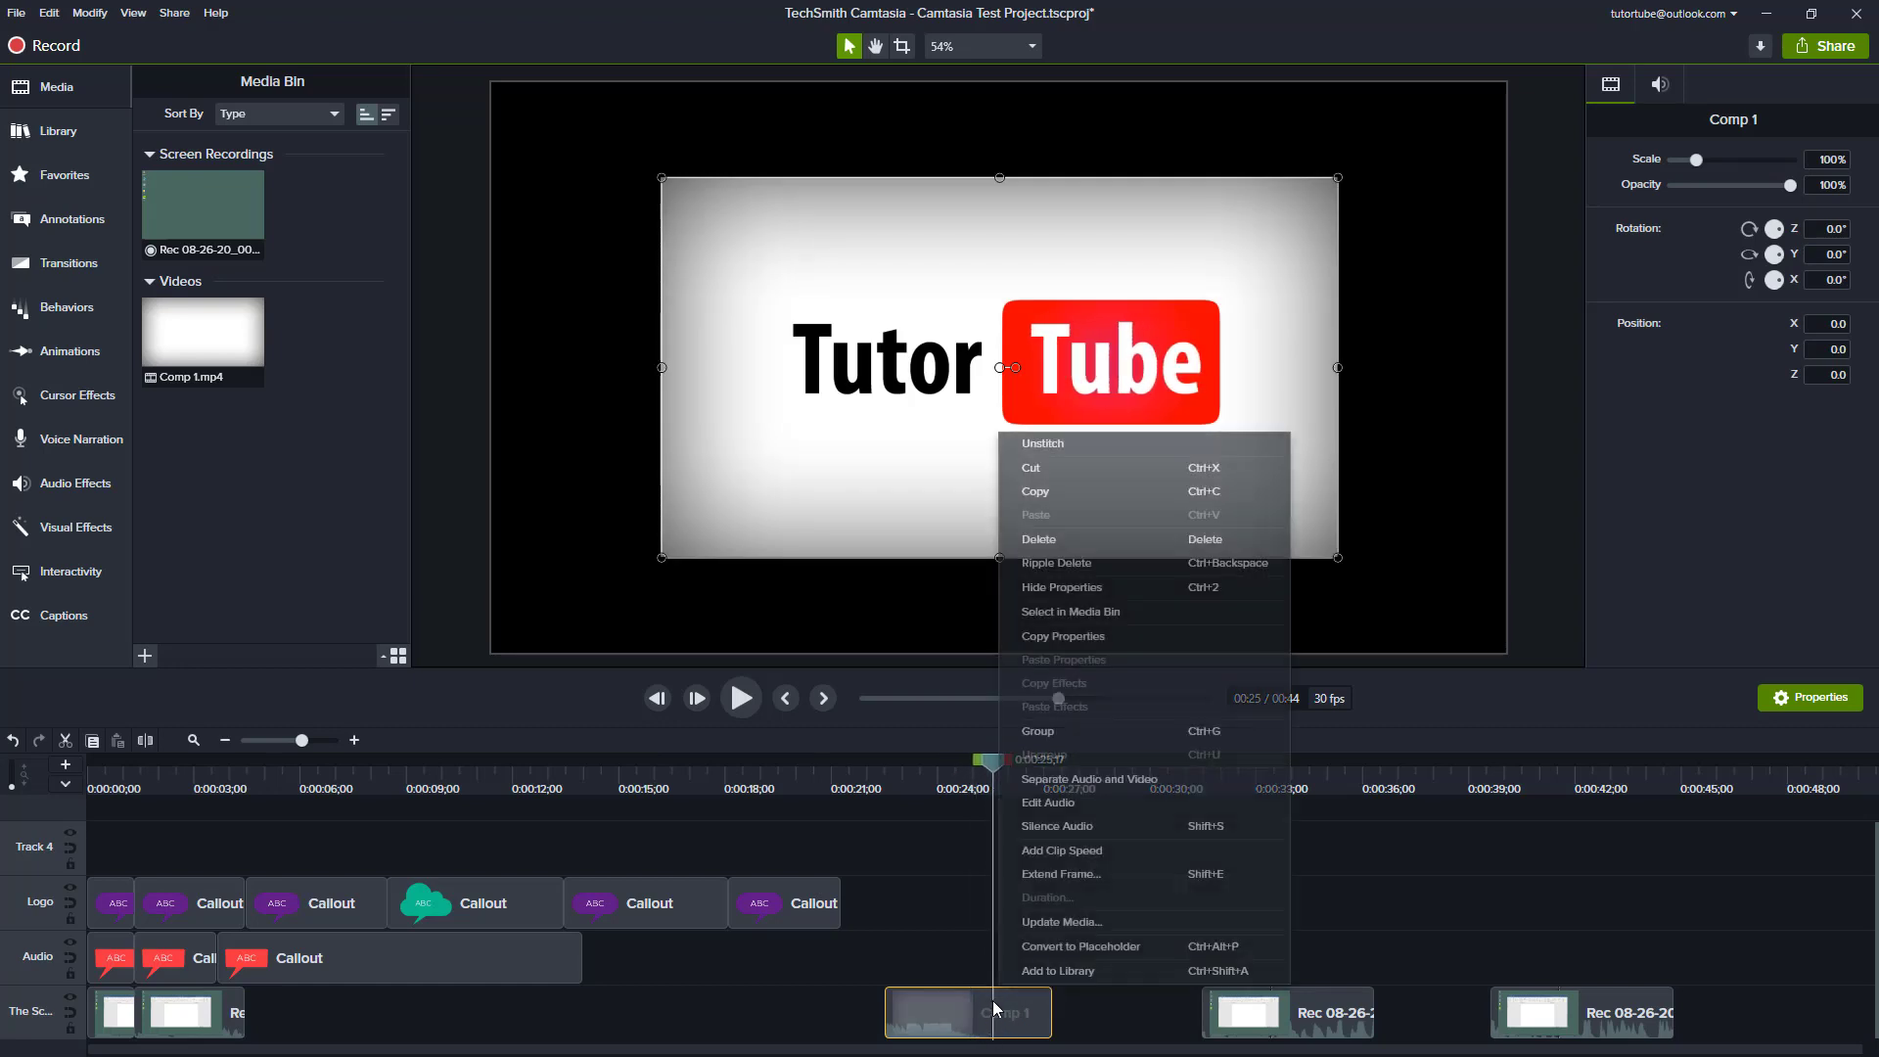
left_click(1053, 444)
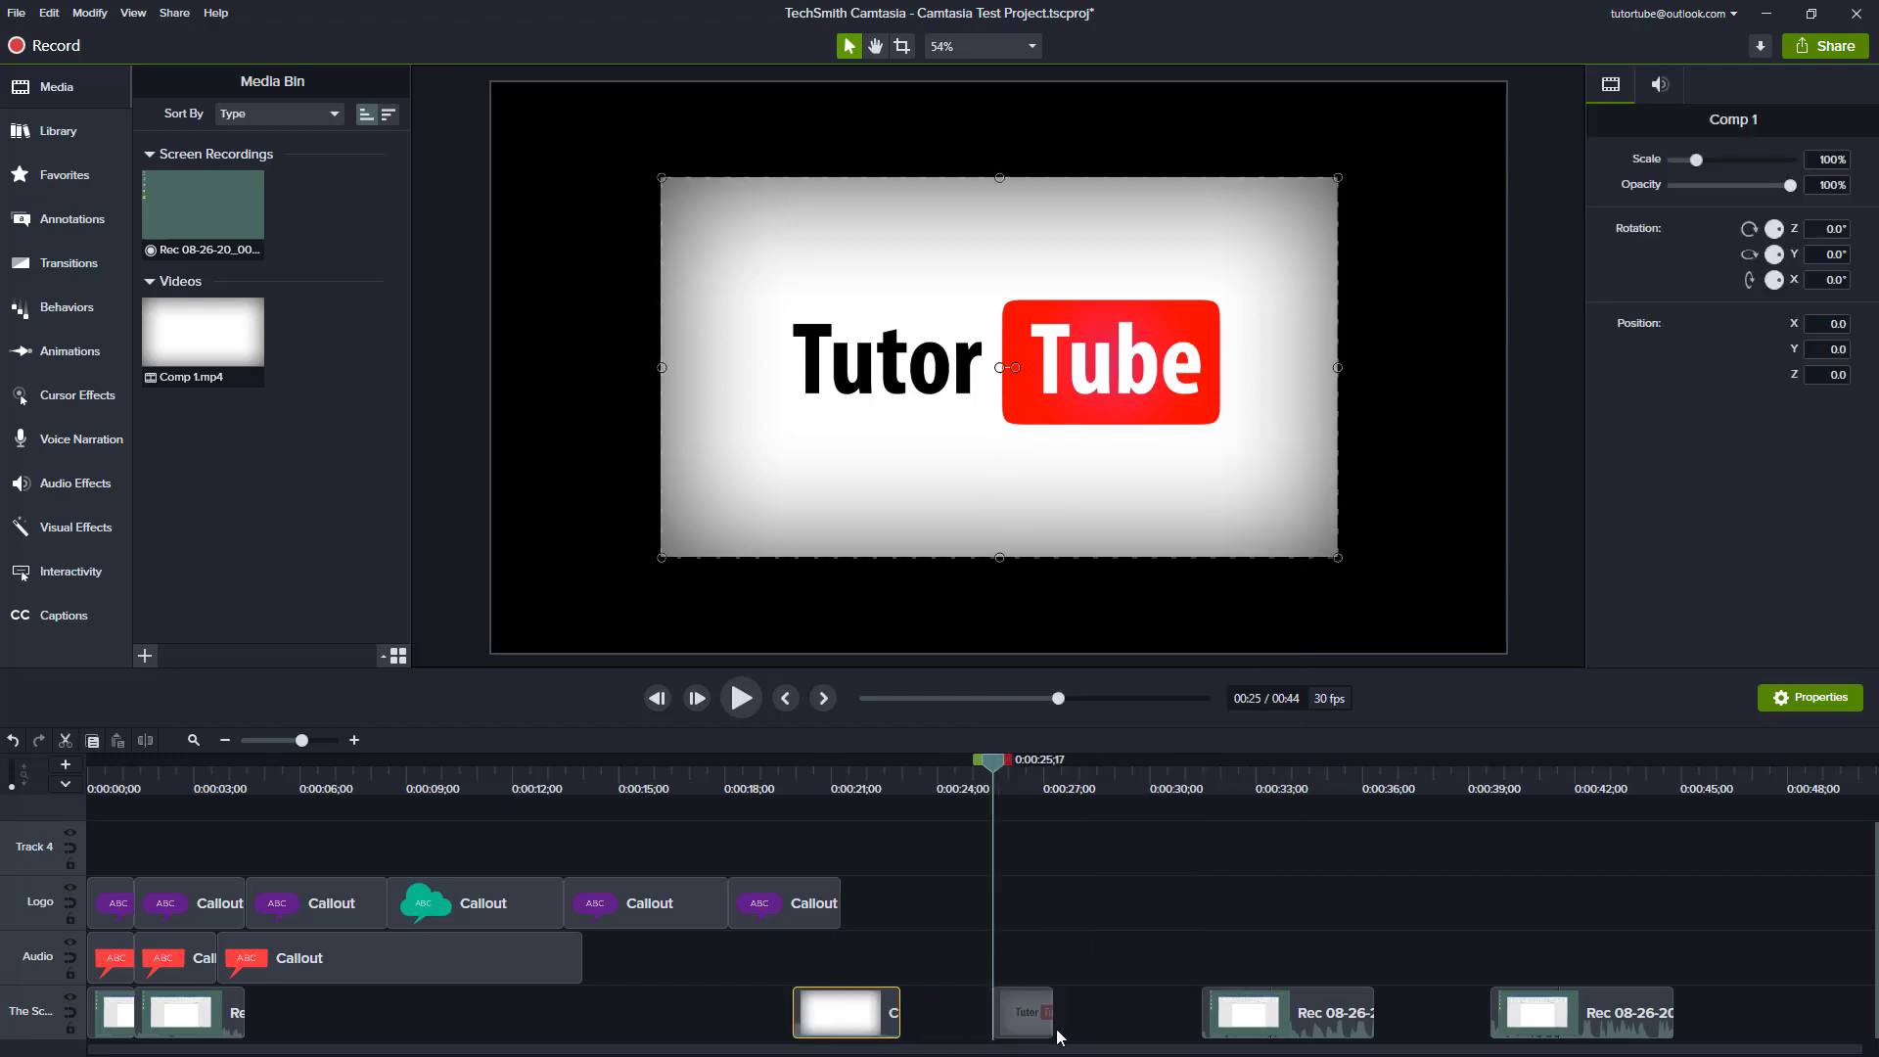
left_click_drag(1039, 1028, 1122, 1028)
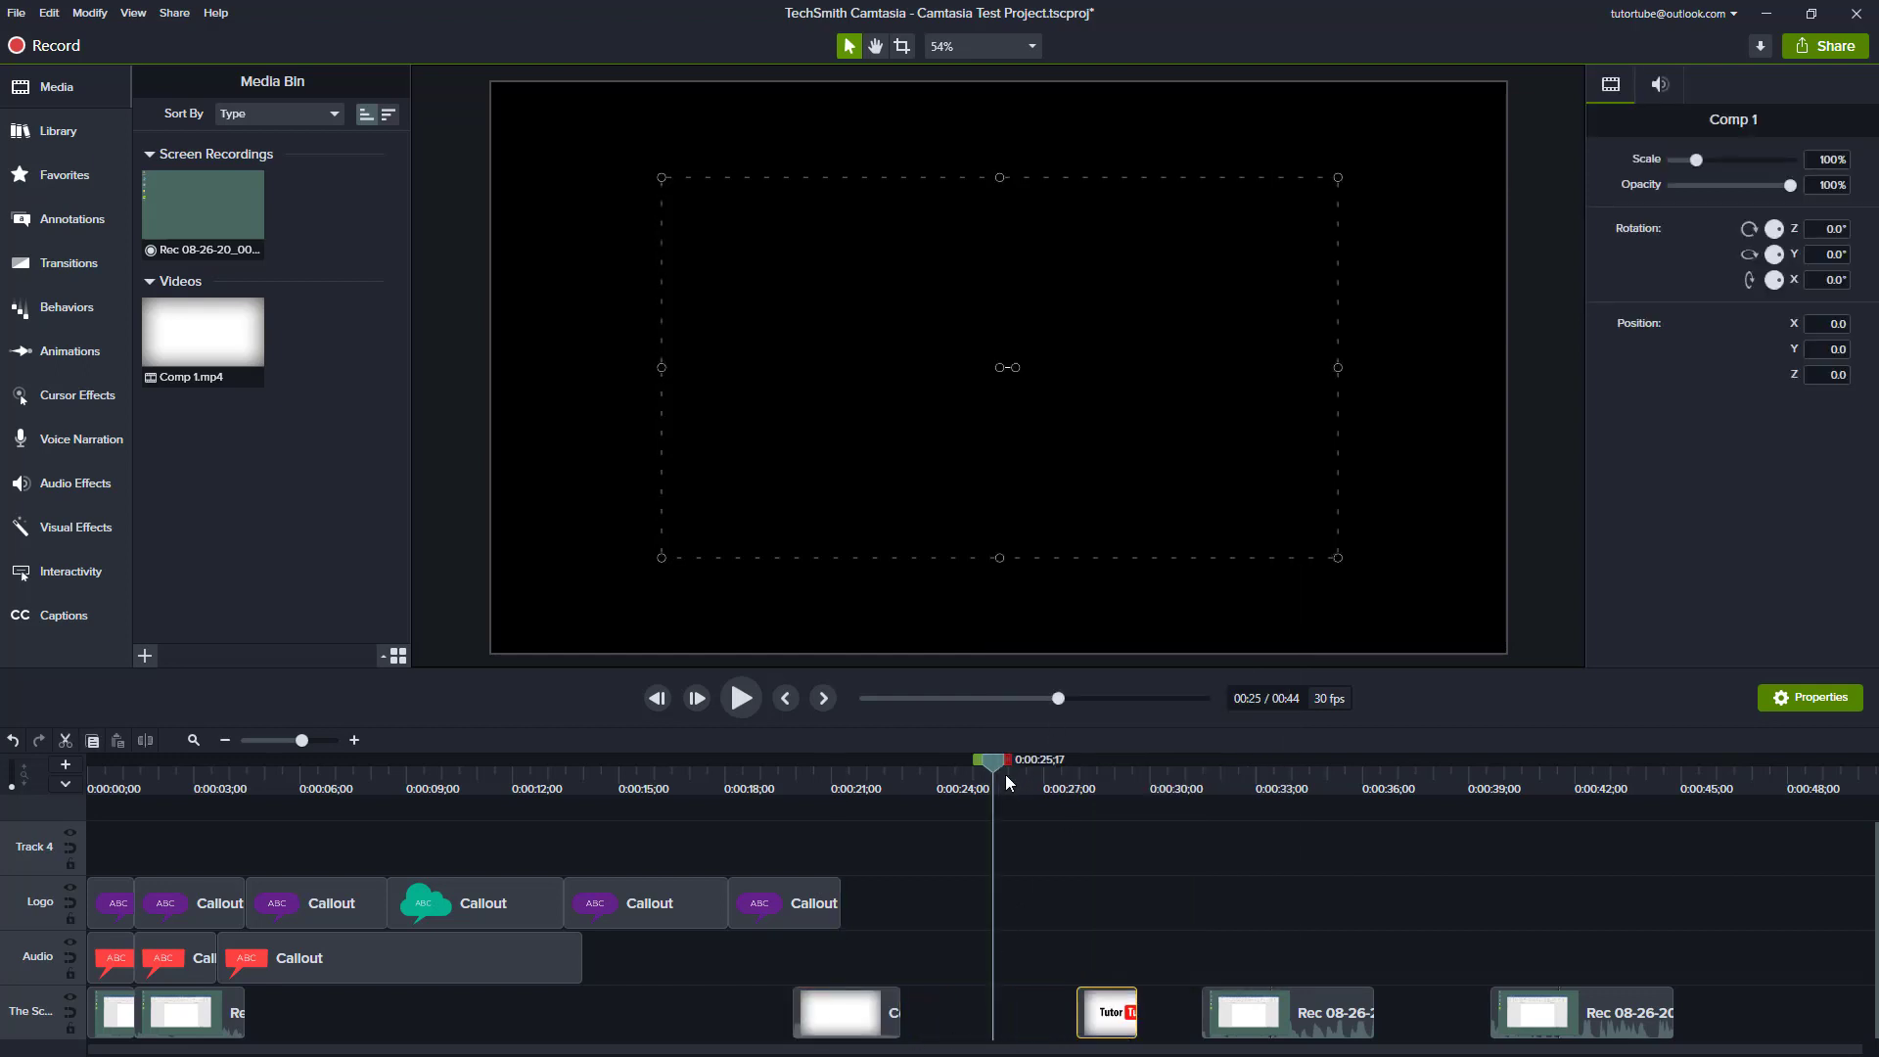
left_click_drag(1007, 783, 1109, 791)
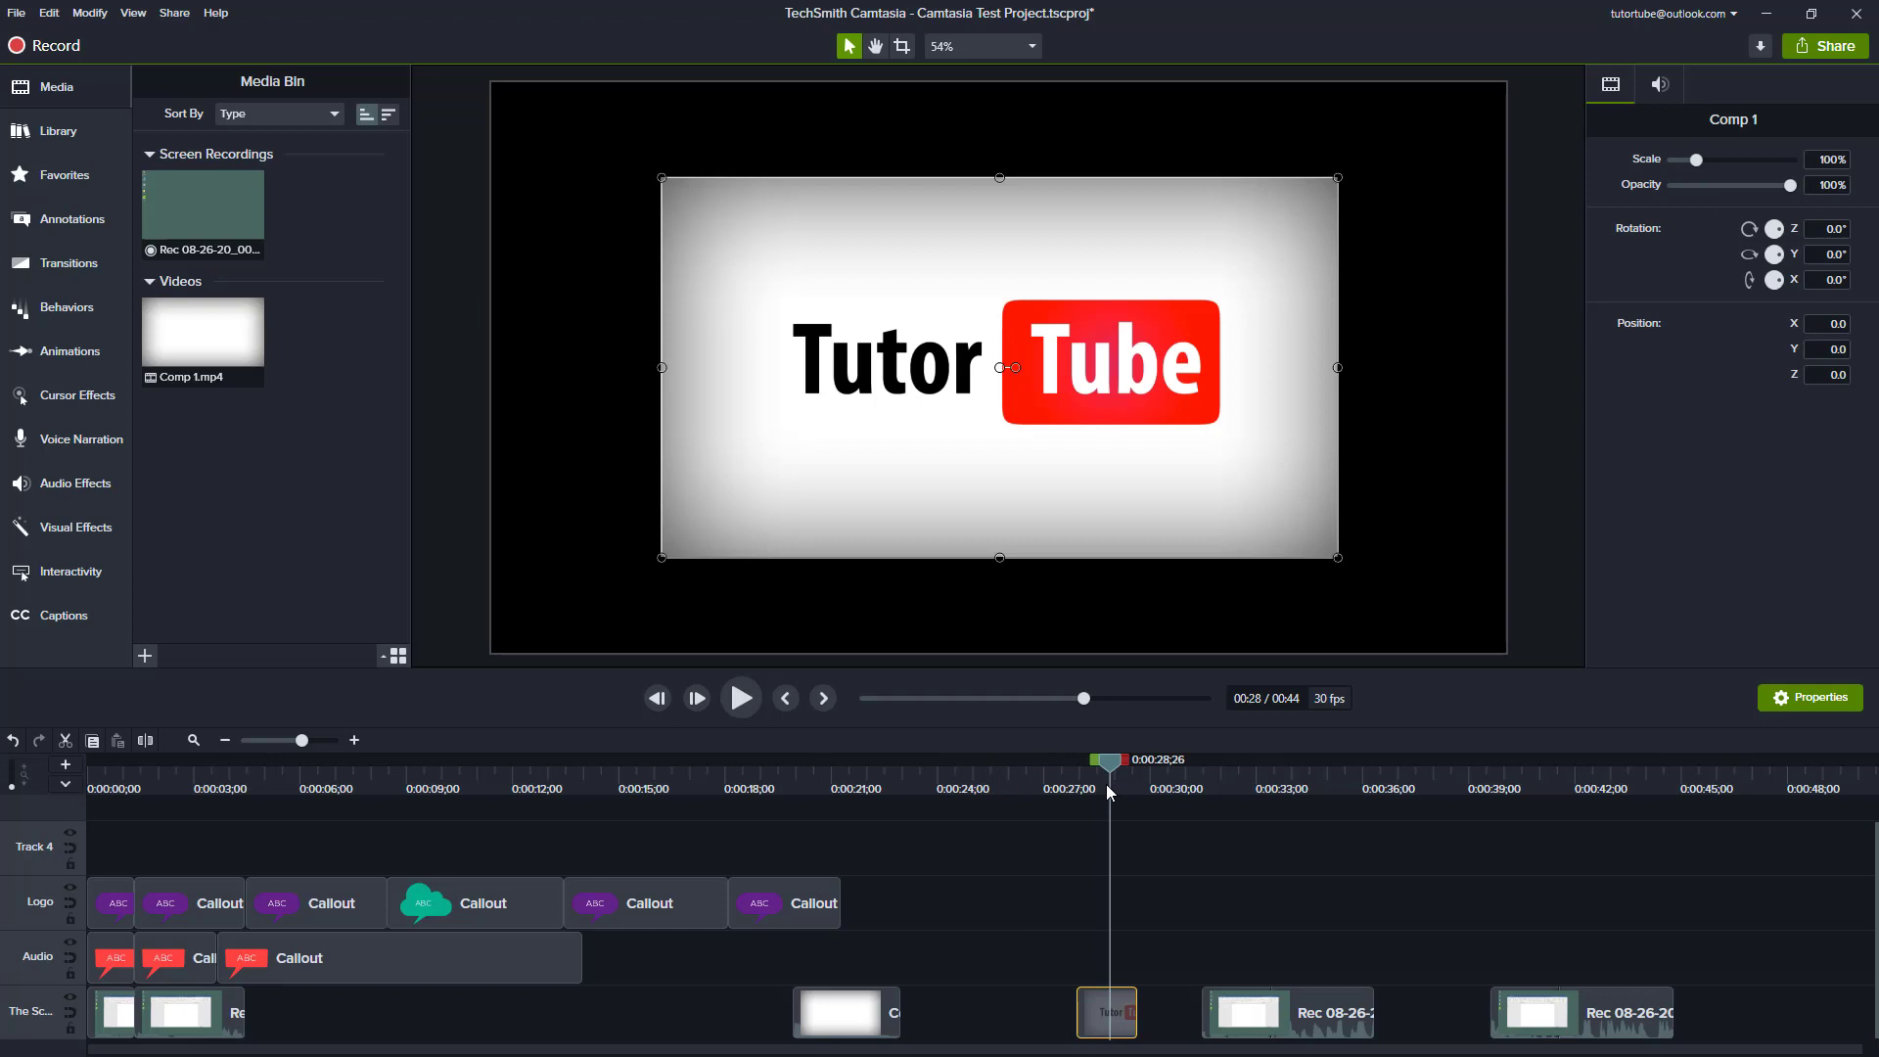